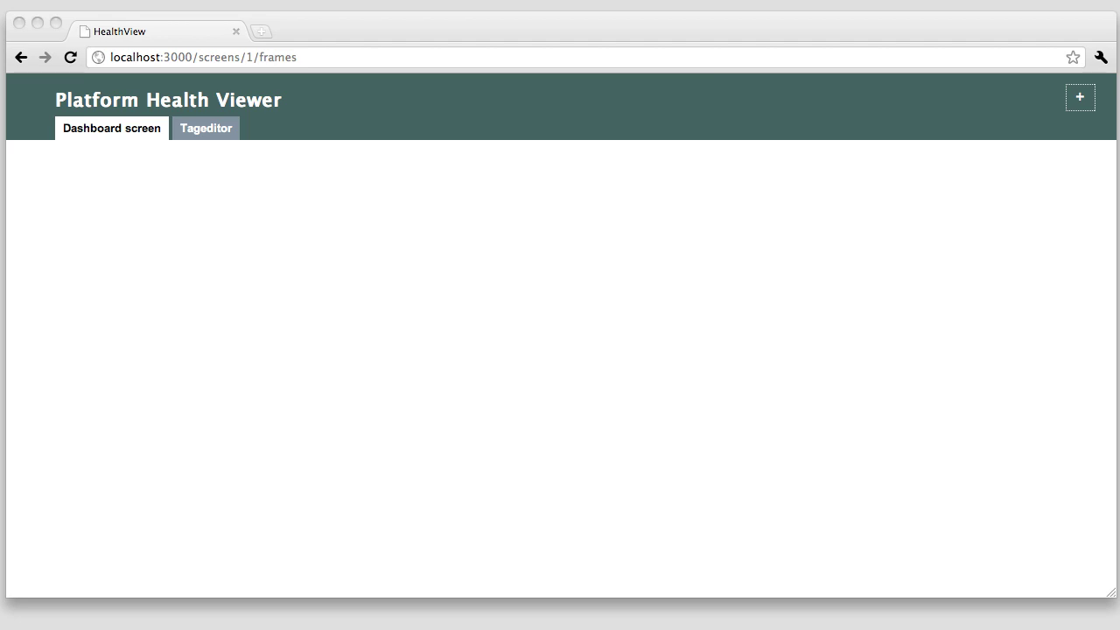
Read the current user CPU percentage with the sar|grep|cut pipeline in Terminal.
{"action": "key", "text": "super+Tab"}
{"action": "key", "text": "super+Tab"}
{"action": "key", "text": "super+Tab"}
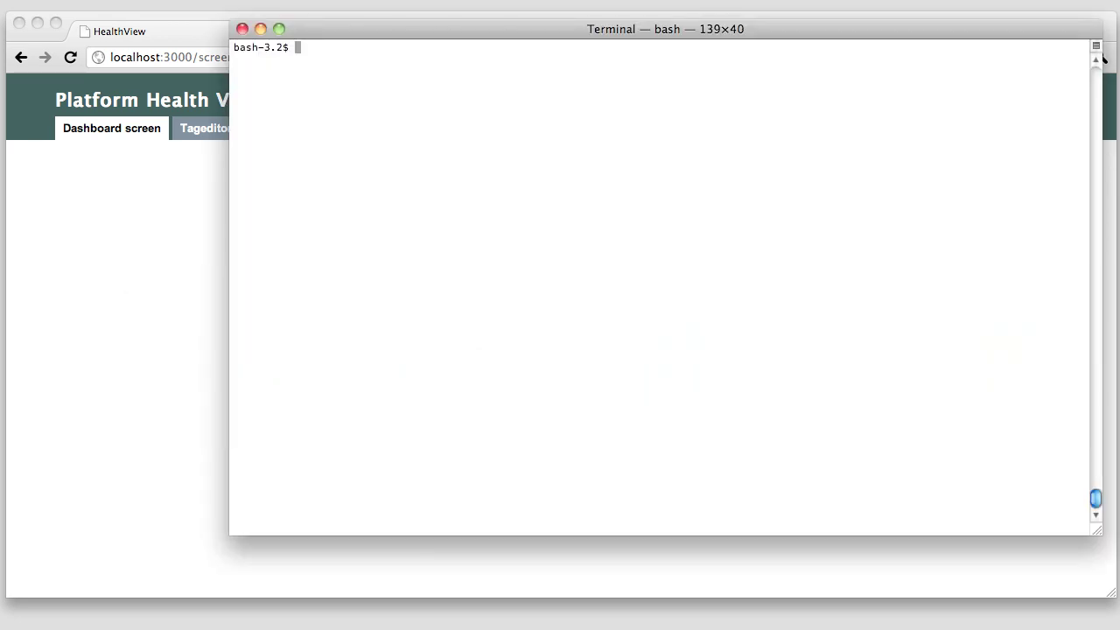
{"action": "type", "text": "sar 1 1| grep Average| cut -b 14-15"}
{"action": "key", "text": "Return"}
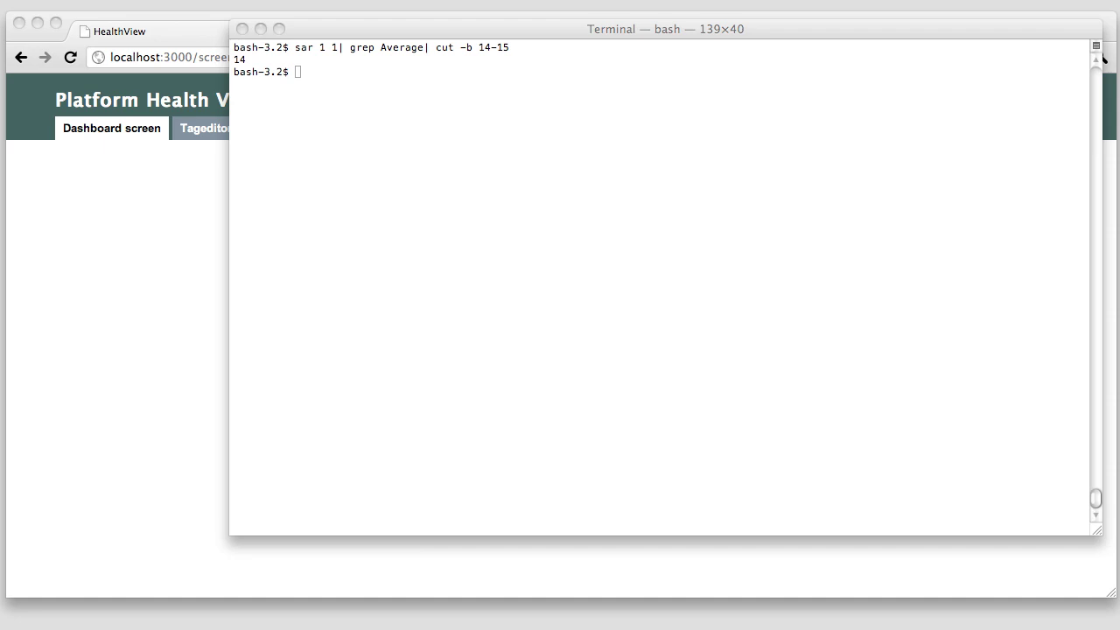
Post the cpu_usr_percentage reading to localhost:3000/queue_event with curl, returning a queued event with value 13.0.
{"action": "left_click", "coordinate": [543, 299]}
{"action": "type", "text": "curl --data \"event[value]=`sar 1 1| grep Average| cut -b 14-15`&event[source]=macbook&event[name]=cpu_usr_percentage\" http://localhost:3000/queue_event"}
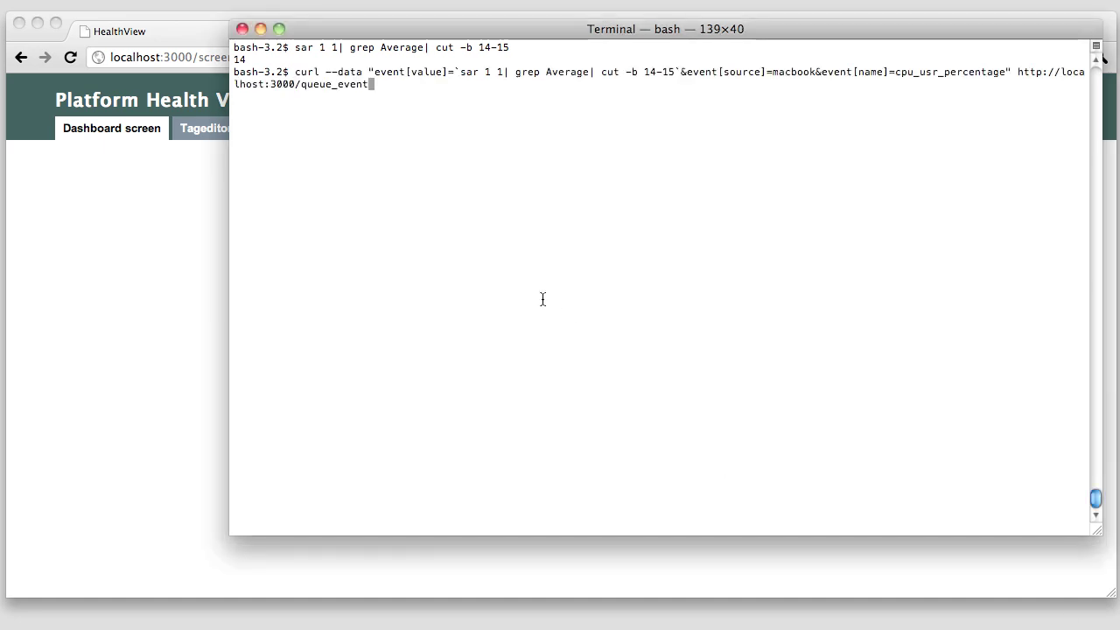
{"action": "key", "text": "Return"}
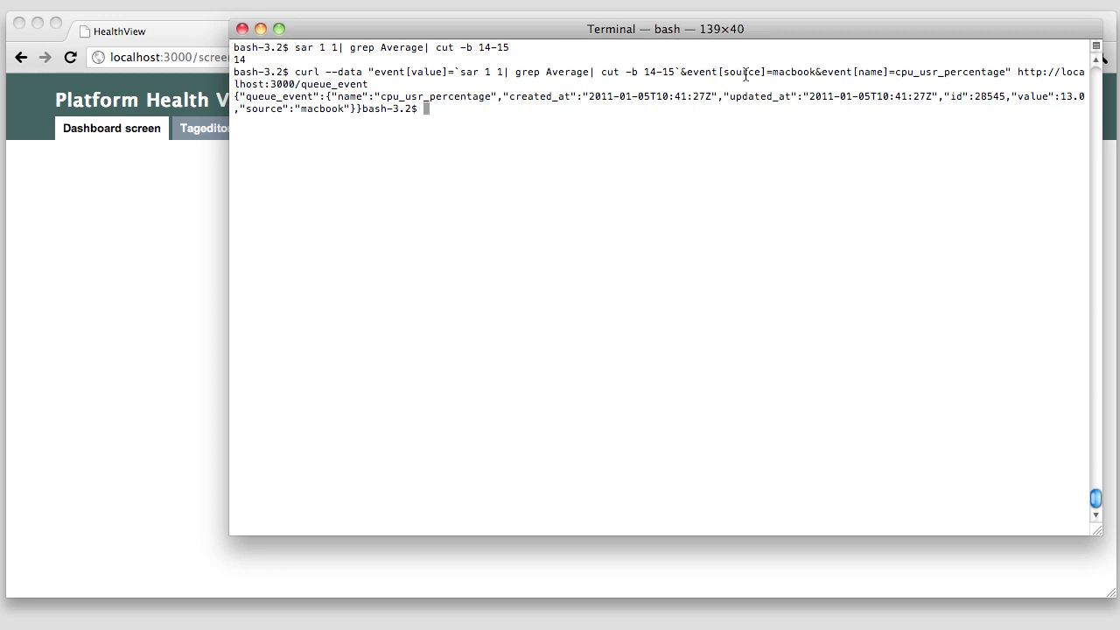
{"action": "left_click_drag", "start_coordinate": [723, 72], "coordinate": [815, 71]}
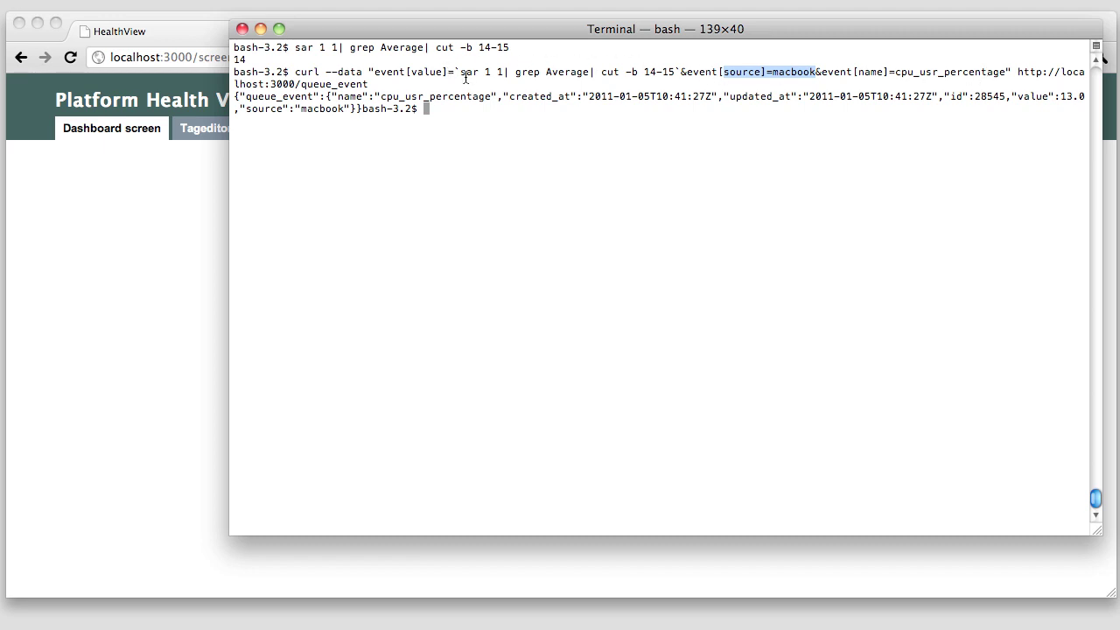
{"action": "left_click_drag", "start_coordinate": [410, 70], "coordinate": [677, 70]}
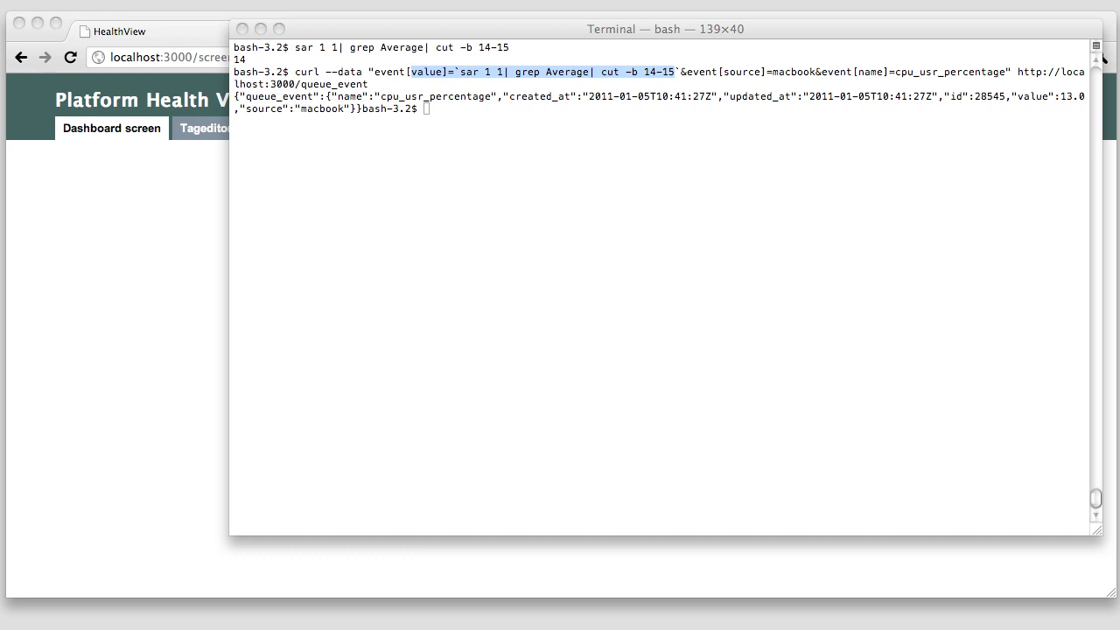
{"action": "left_click", "coordinate": [665, 335]}
Print the cpu_overview_percent.sh agent script with cat.
{"action": "key", "text": "Return"}
{"action": "key", "text": "Return"}
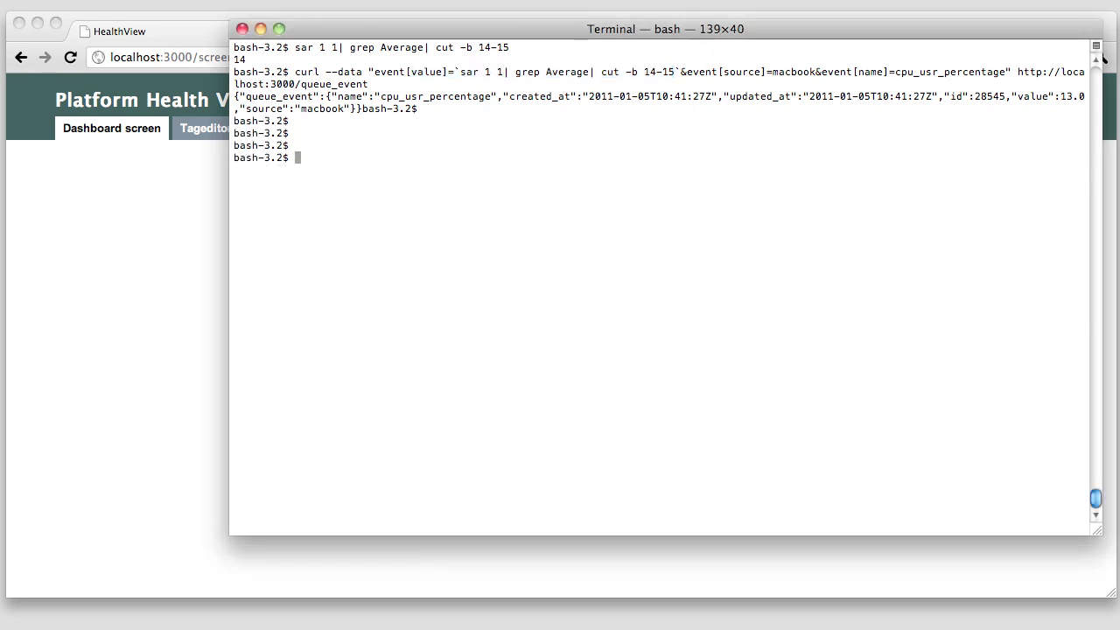
{"action": "key", "text": "Return"}
{"action": "type", "text": "cat script/agents/macosx/cpu_overview_percent.sh"}
{"action": "key", "text": "Return"}
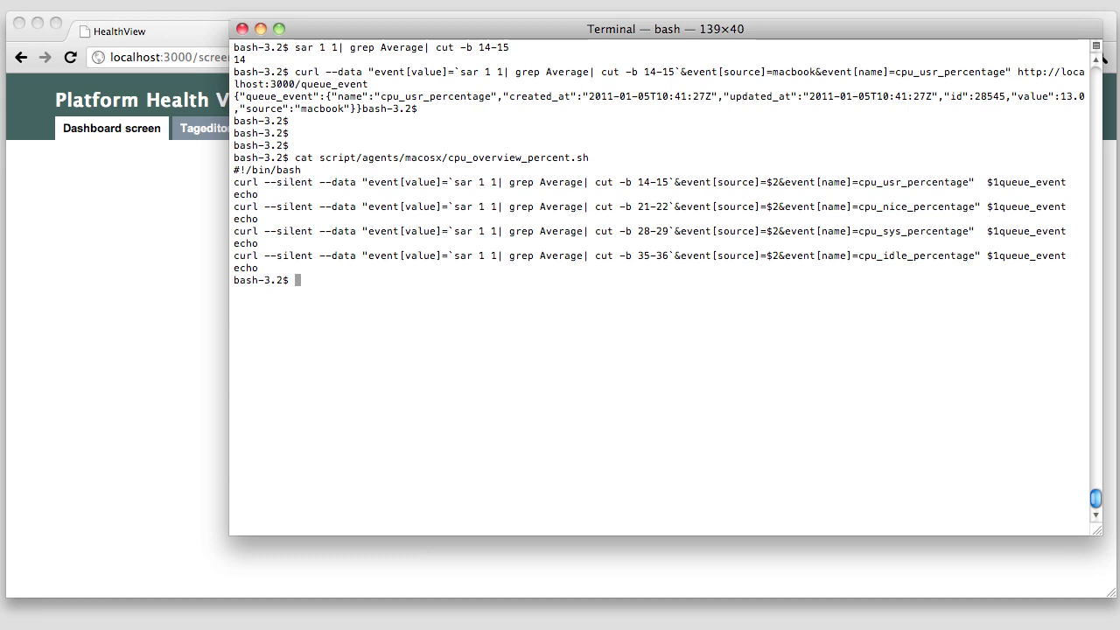
{"action": "key", "text": "super+Tab"}
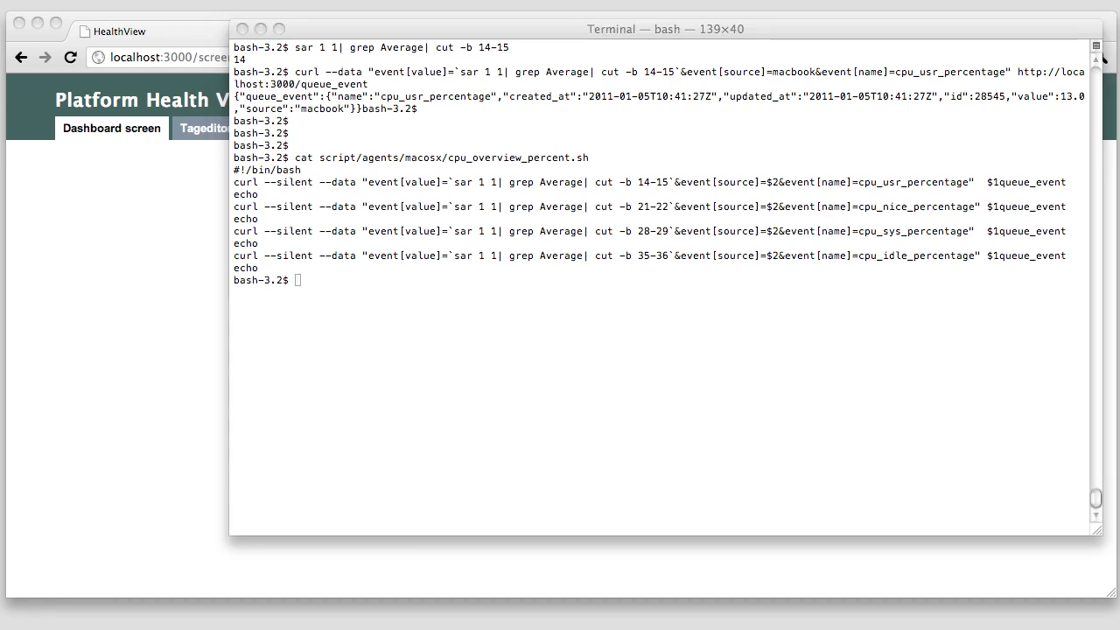
{"action": "left_click", "coordinate": [842, 487]}
{"action": "key", "text": "Return"}
{"action": "key", "text": "Return"}
{"action": "key", "text": "Return"}
{"action": "key", "text": "Return"}
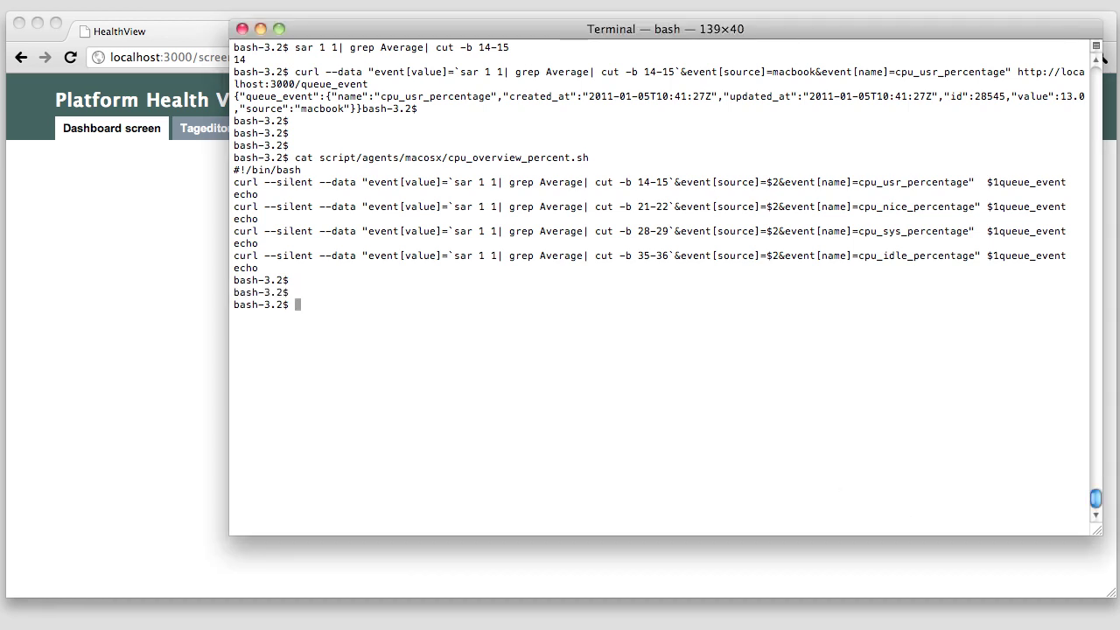
{"action": "key", "text": "Up"}
{"action": "key", "text": "Return"}
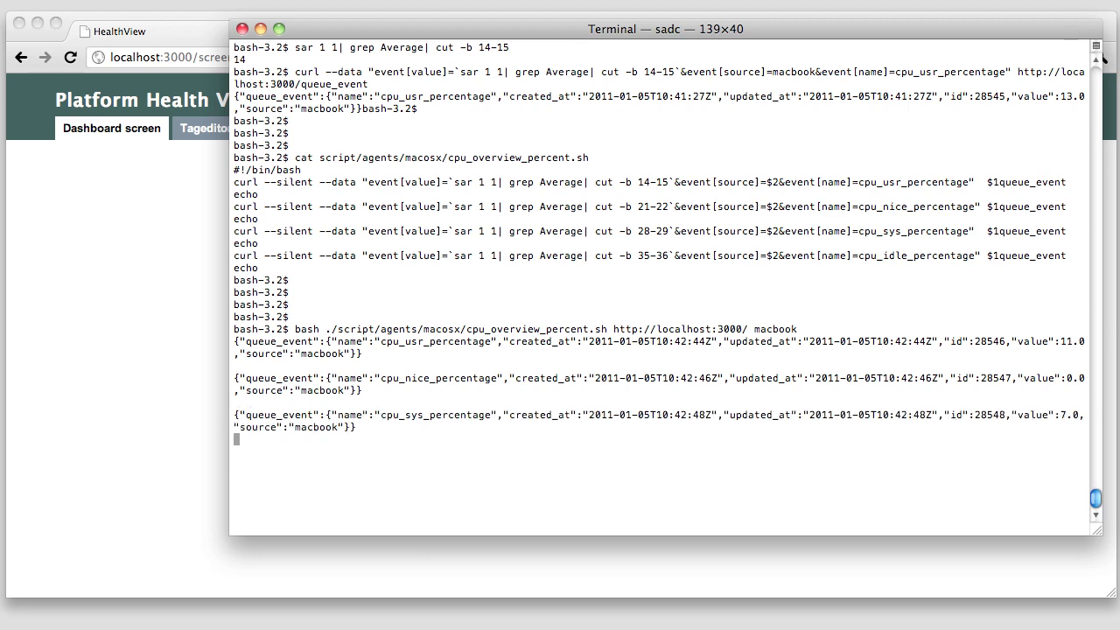
{"action": "key", "text": "Return"}
{"action": "key", "text": "Return"}
{"action": "key", "text": "Return"}
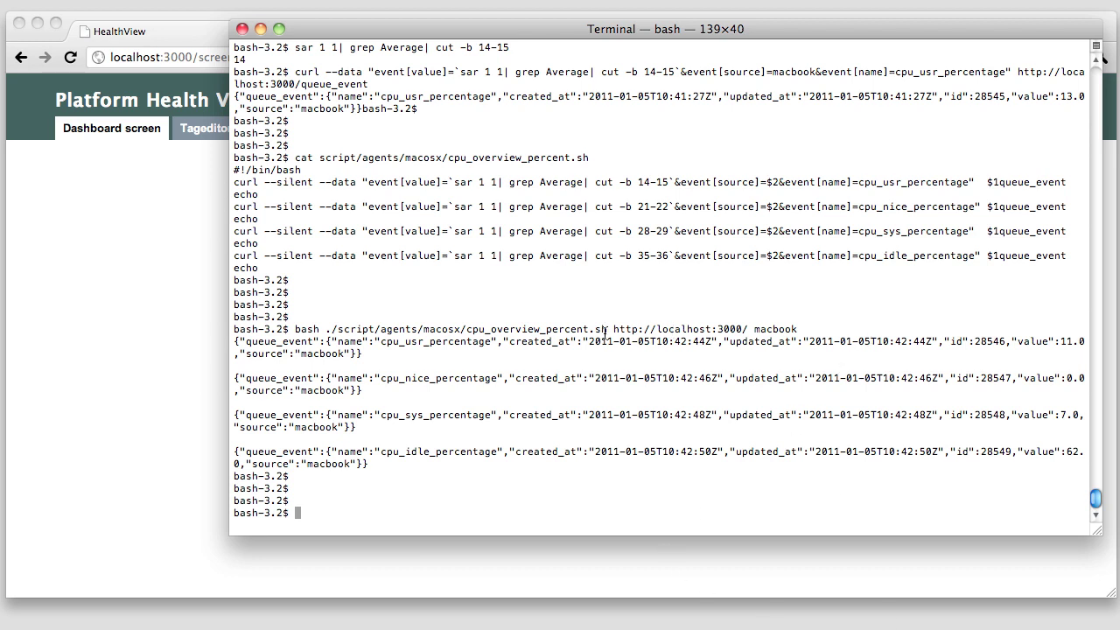
{"action": "left_click_drag", "start_coordinate": [613, 329], "coordinate": [750, 329]}
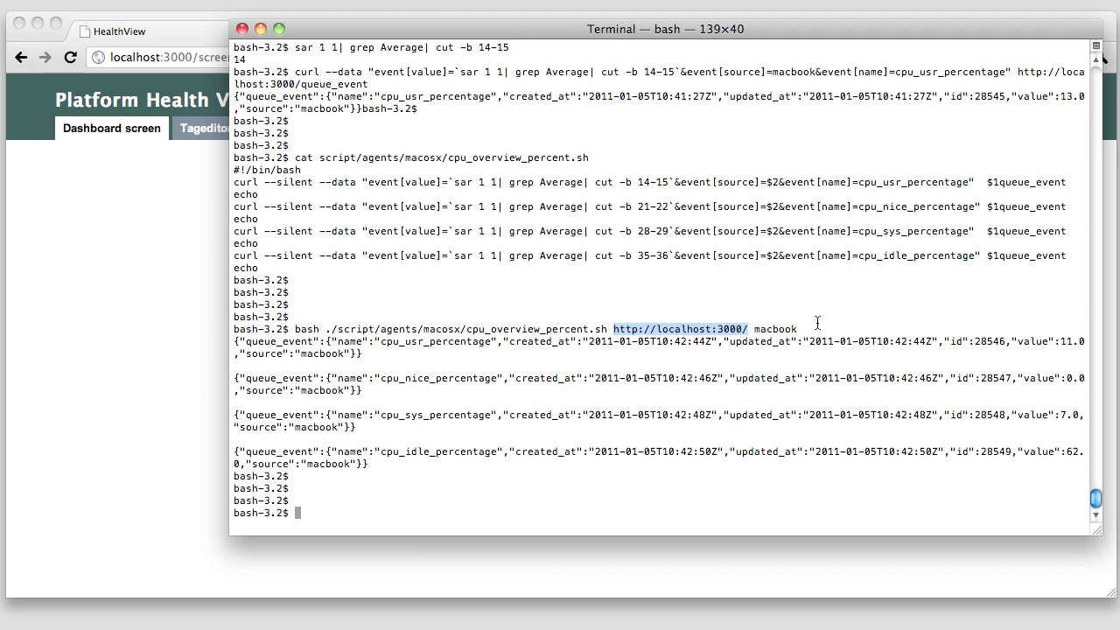
{"action": "double_click", "coordinate": [778, 328]}
{"action": "left_click", "coordinate": [775, 393]}
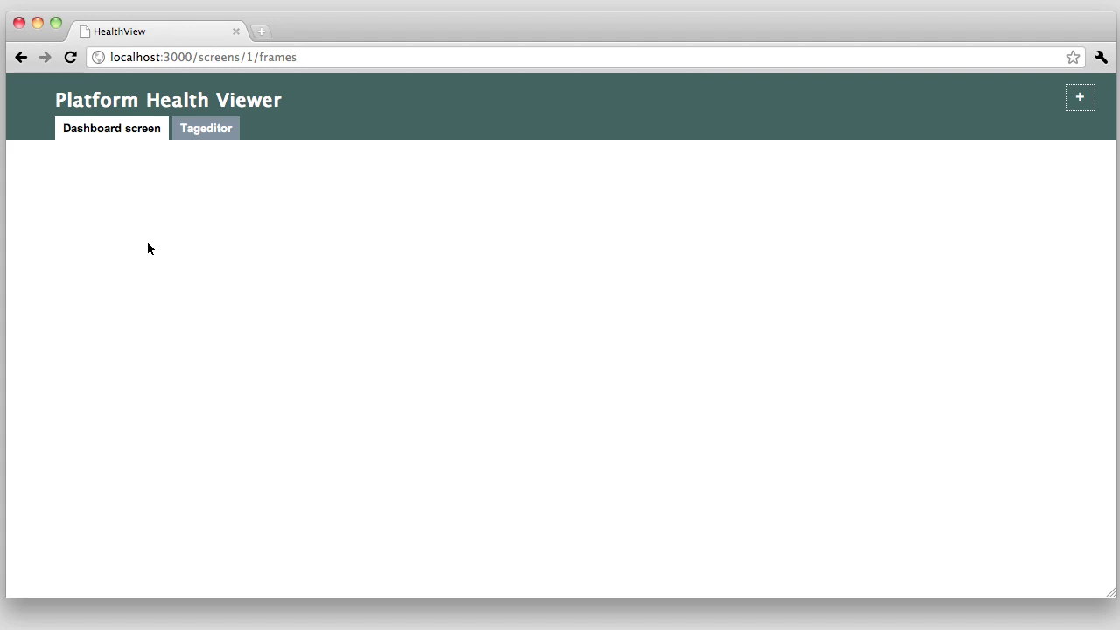
Show the Tageditor page, whose event type list holds only 'All event types'.
{"action": "left_click", "coordinate": [197, 131]}
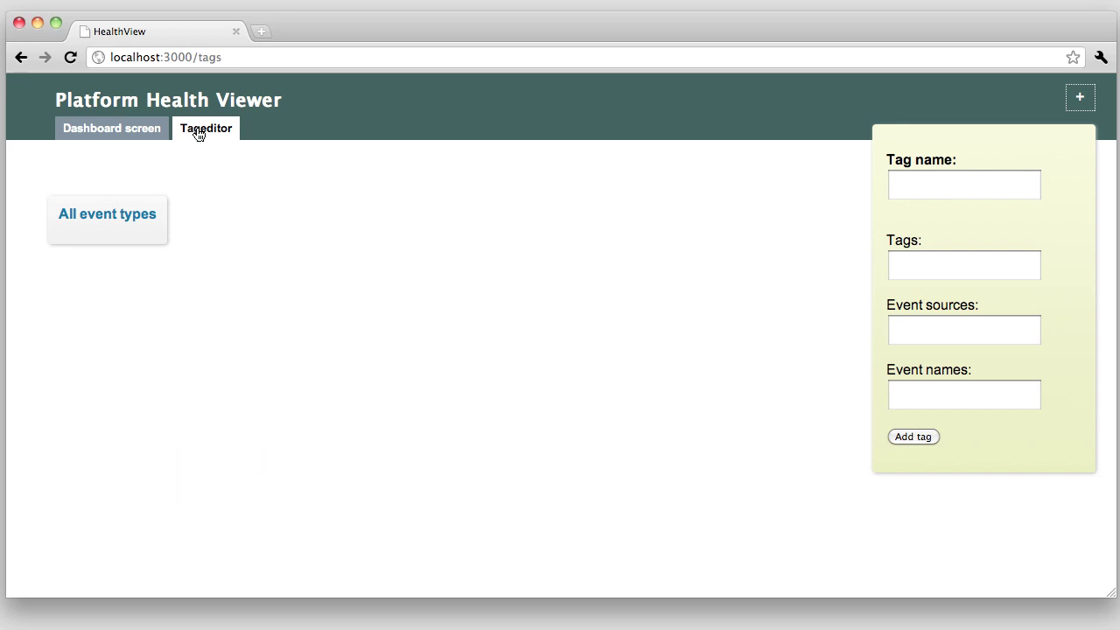
{"action": "key", "text": "super+Tab"}
{"action": "key", "text": "super+Tab"}
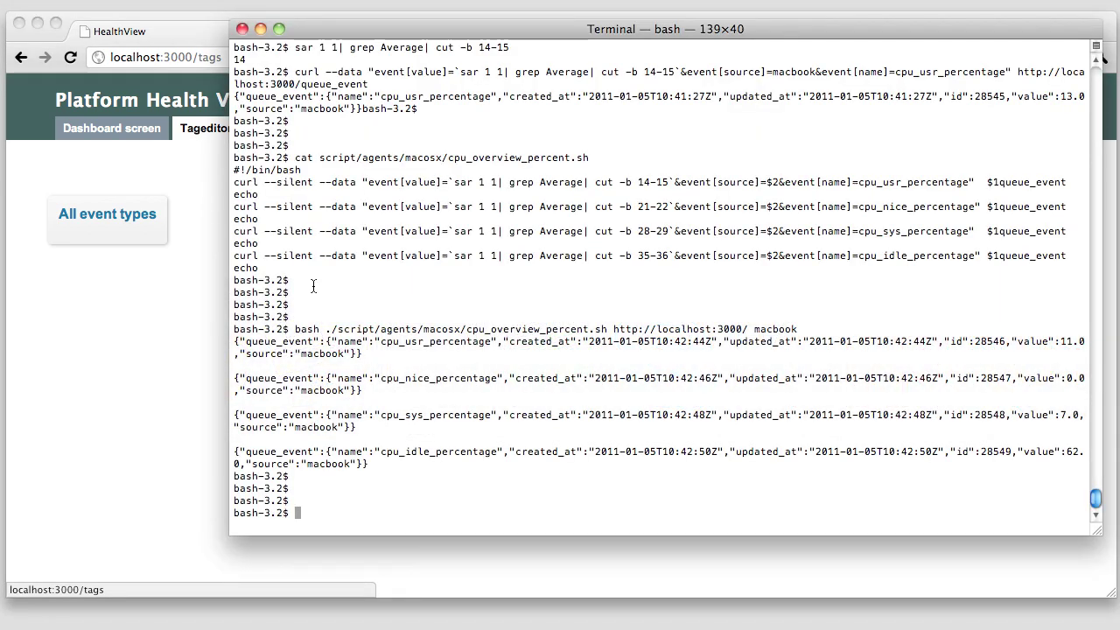
Run rake queue:convert, storing the five queued macbook events and creating event types 86–89.
{"action": "type", "text": "rake queue:convert"}
{"action": "key", "text": "Return"}
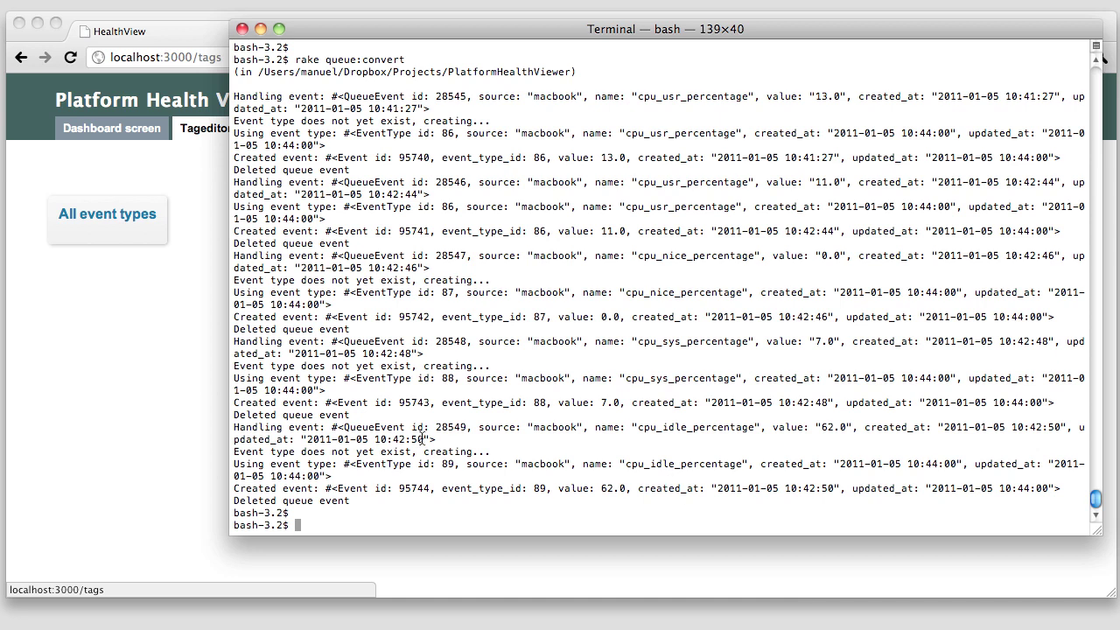
Refresh Tageditor to list cpu_idle, cpu_nice, cpu_sys and cpu_usr percentage event types.
{"action": "left_click", "coordinate": [177, 404]}
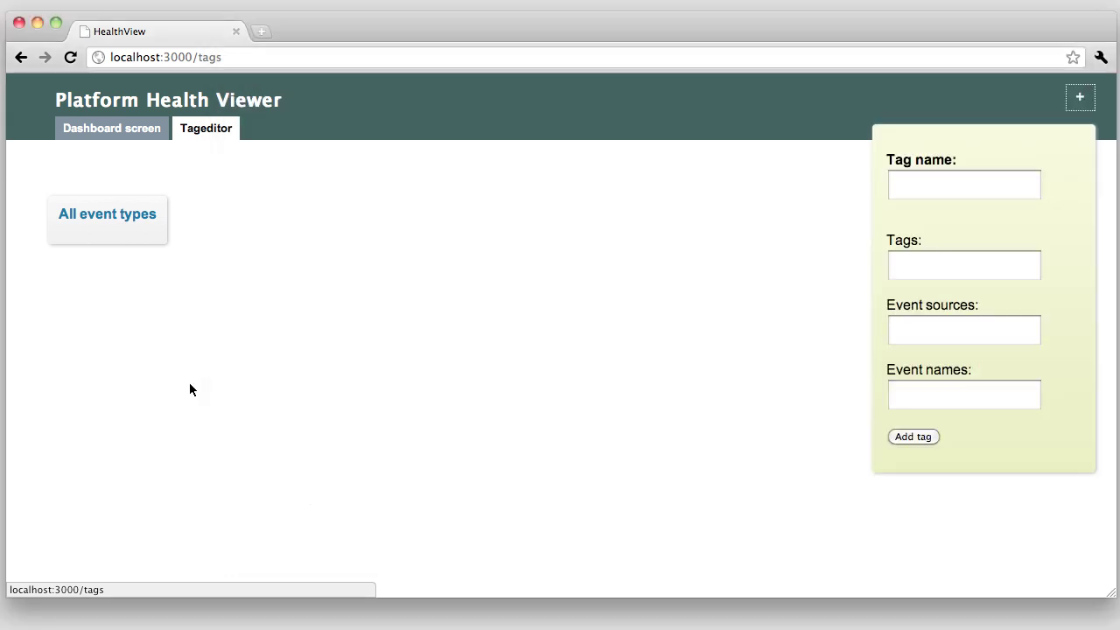
{"action": "left_click", "coordinate": [216, 133]}
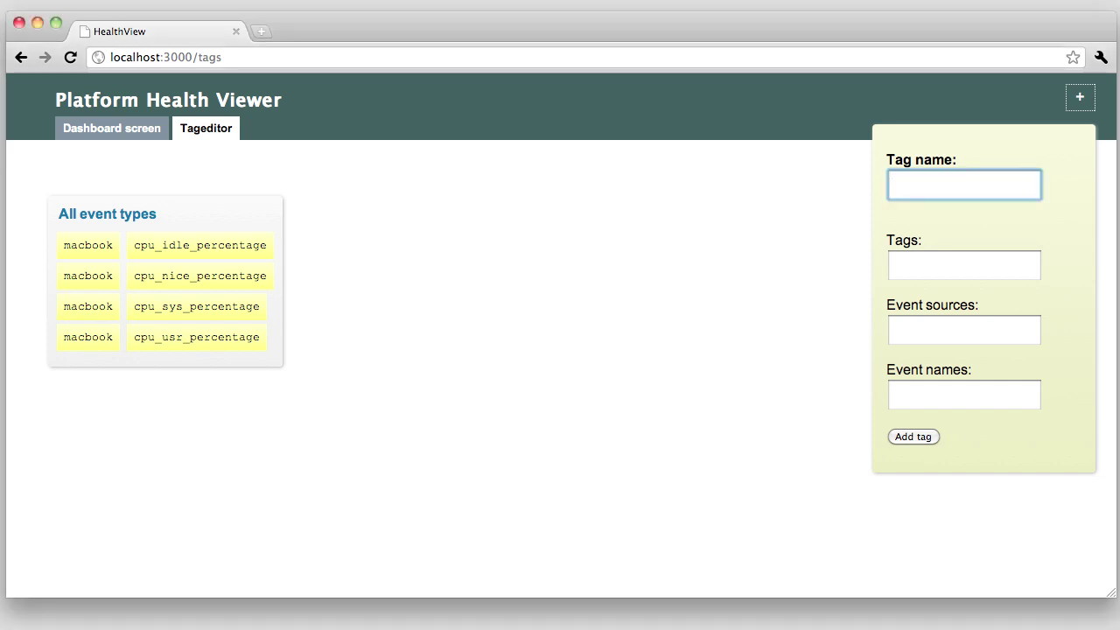
Add tag macbook_cpu_usr with event source macbook and event name cpu_usr_percentage.
{"action": "type", "text": "macbook_cpu_usr"}
{"action": "left_click_drag", "start_coordinate": [98, 254], "coordinate": [927, 271]}
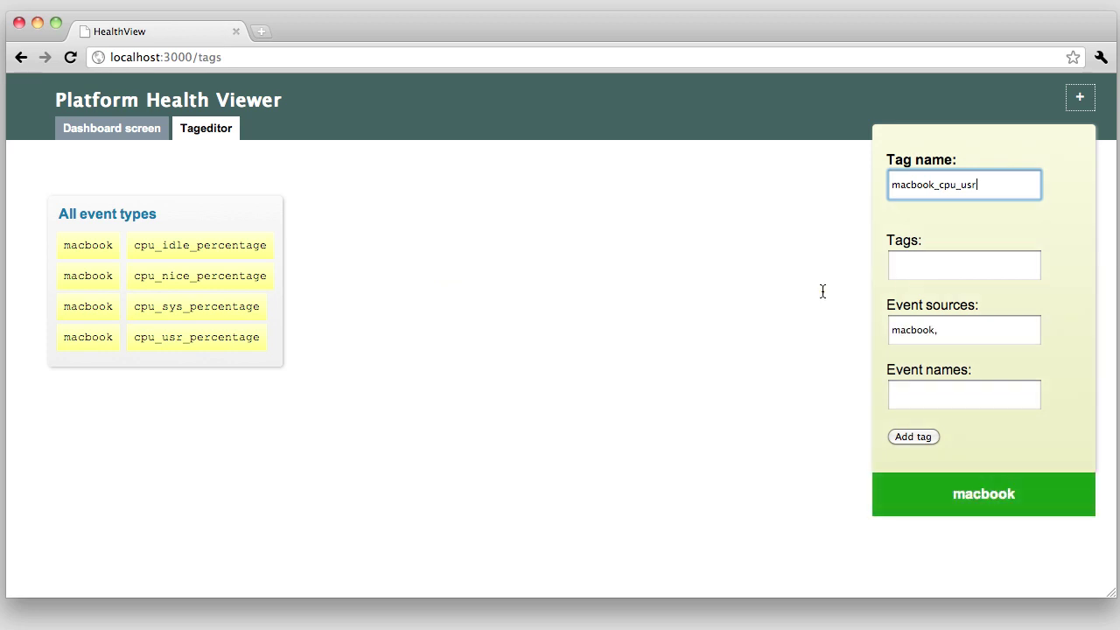
{"action": "left_click_drag", "start_coordinate": [182, 337], "coordinate": [941, 365]}
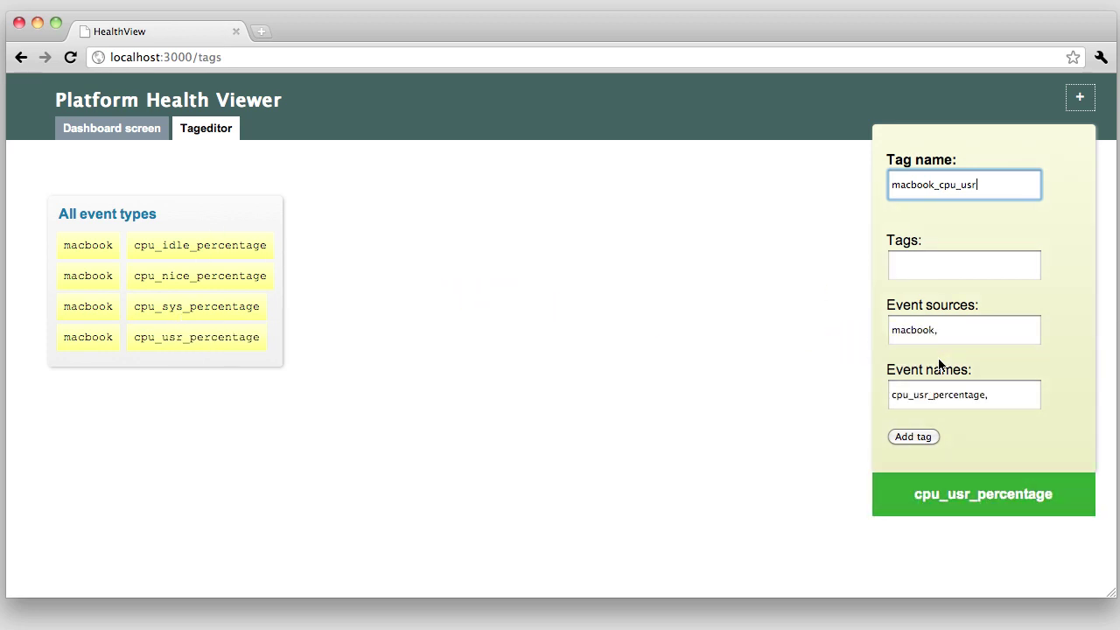
{"action": "left_click", "coordinate": [902, 437]}
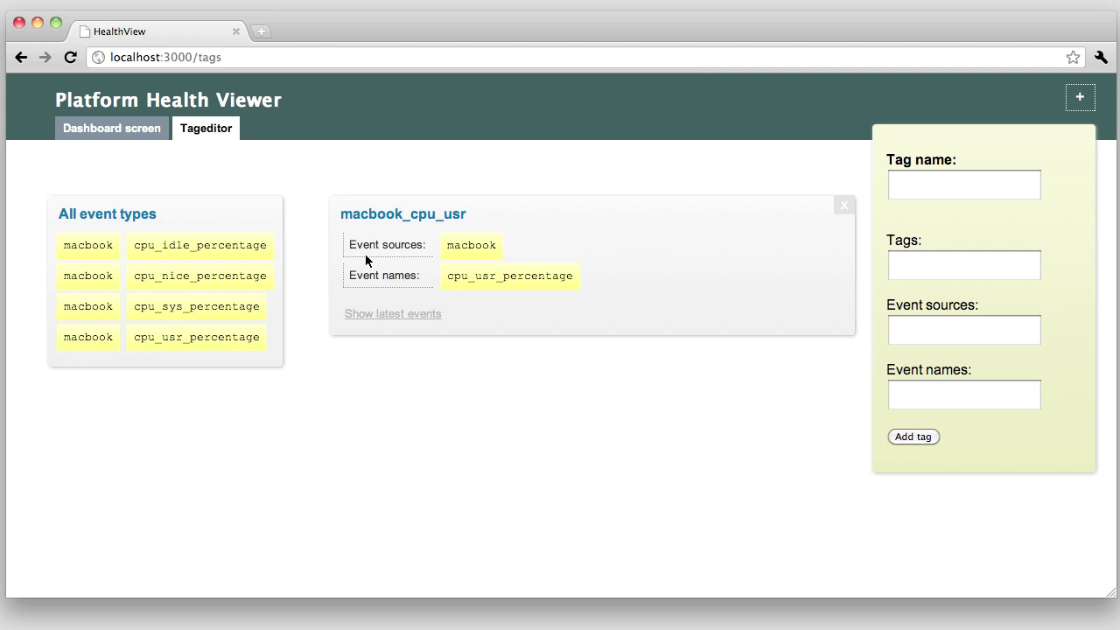
Display the macbook_cpu_usr tag's latest events: cpu_usr_percentage readings 11 and 13.
{"action": "left_click", "coordinate": [362, 315]}
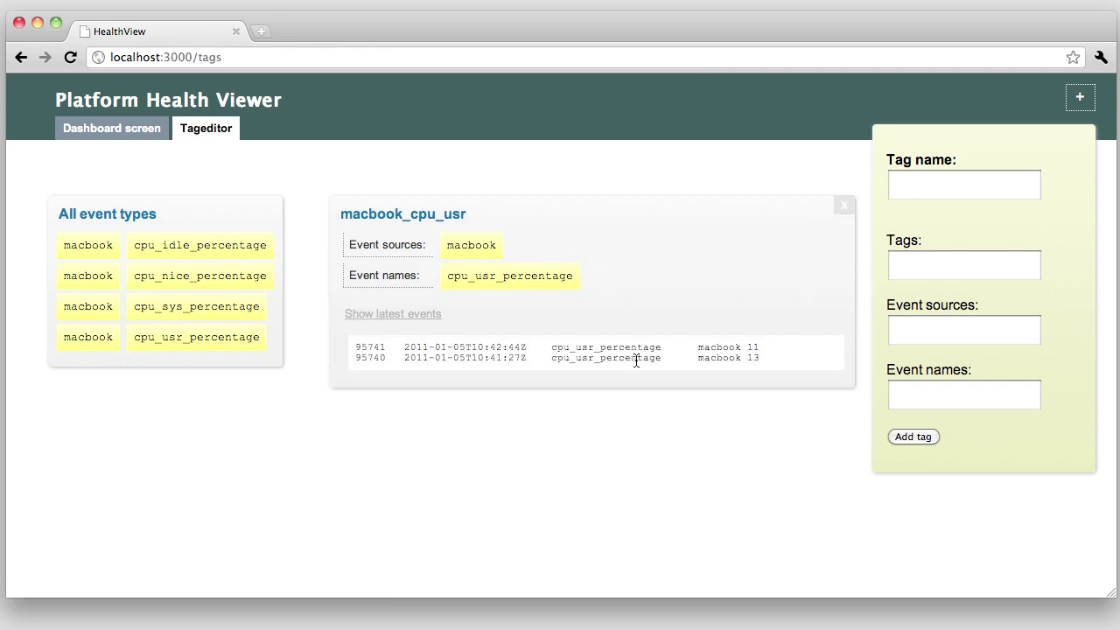
Re-run the cpu_overview_percent.sh agent to queue fresh macbook CPU readings.
{"action": "key", "text": "super+Tab"}
{"action": "key", "text": "super+Tab"}
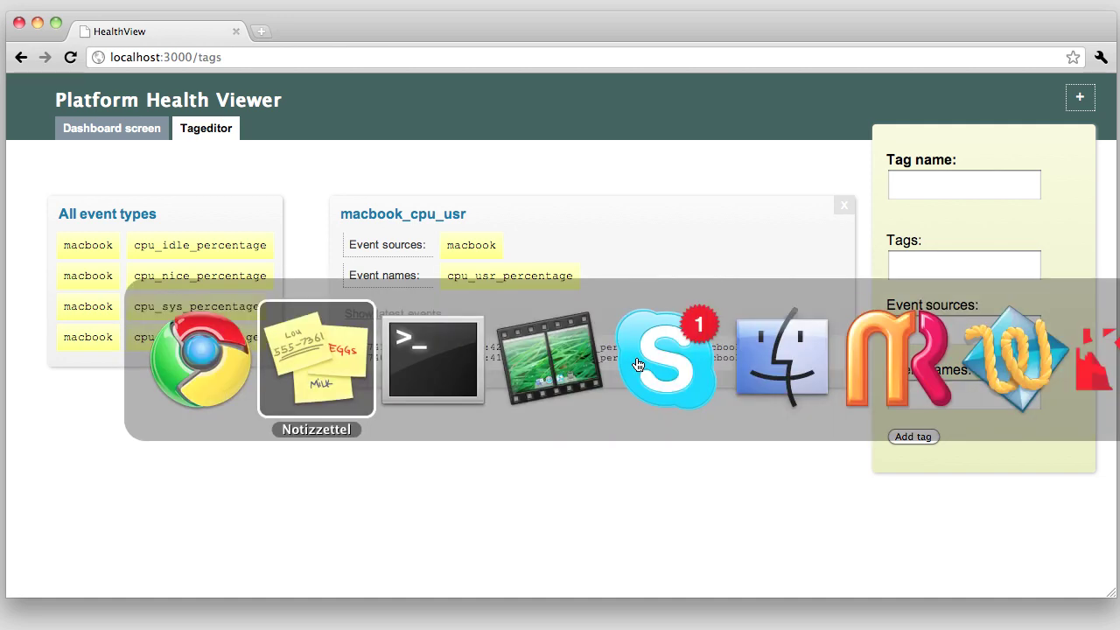
{"action": "key", "text": "Up"}
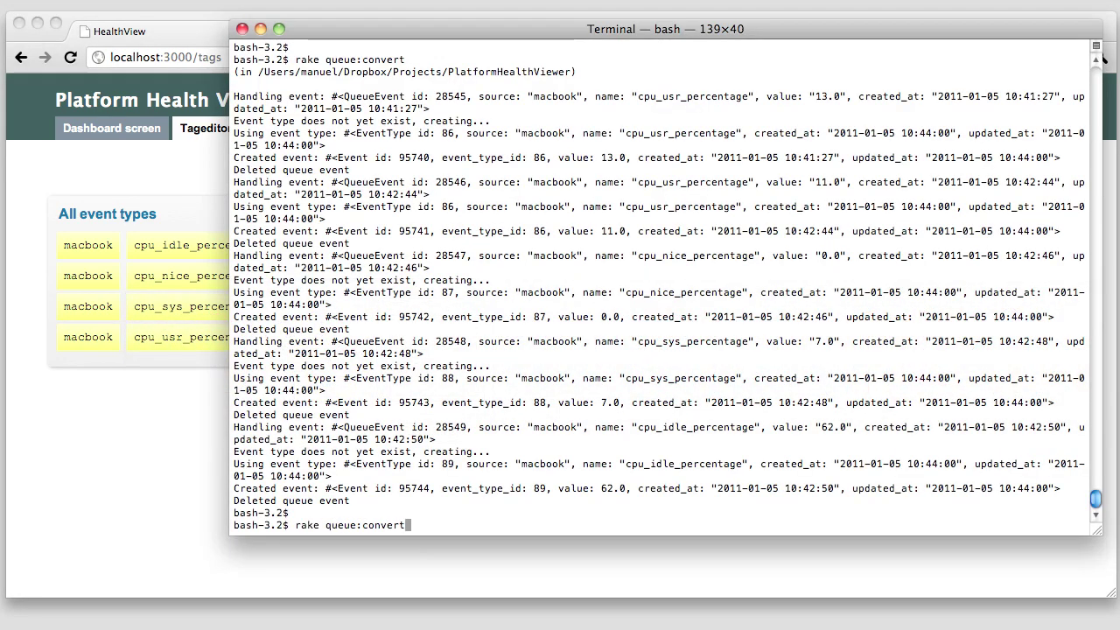
{"action": "key", "text": "Up"}
{"action": "key", "text": "Return"}
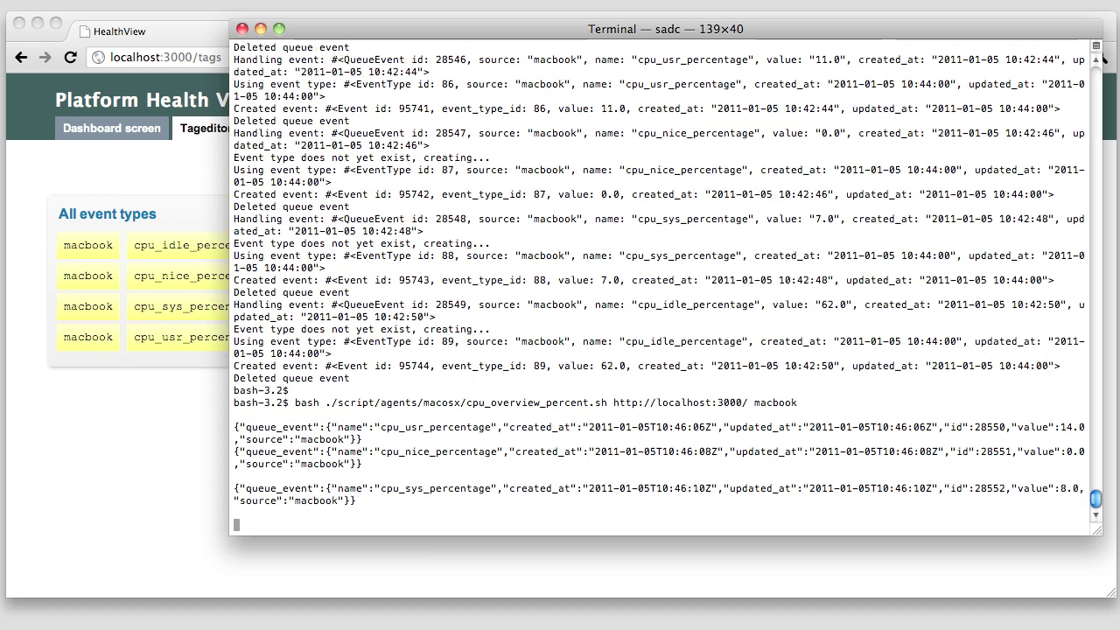
Convert the queue with rake queue:convert and refresh latest events, showing new value 14.
{"action": "key", "text": "Return"}
{"action": "key", "text": "Return"}
{"action": "key", "text": "Return"}
{"action": "key", "text": "Return"}
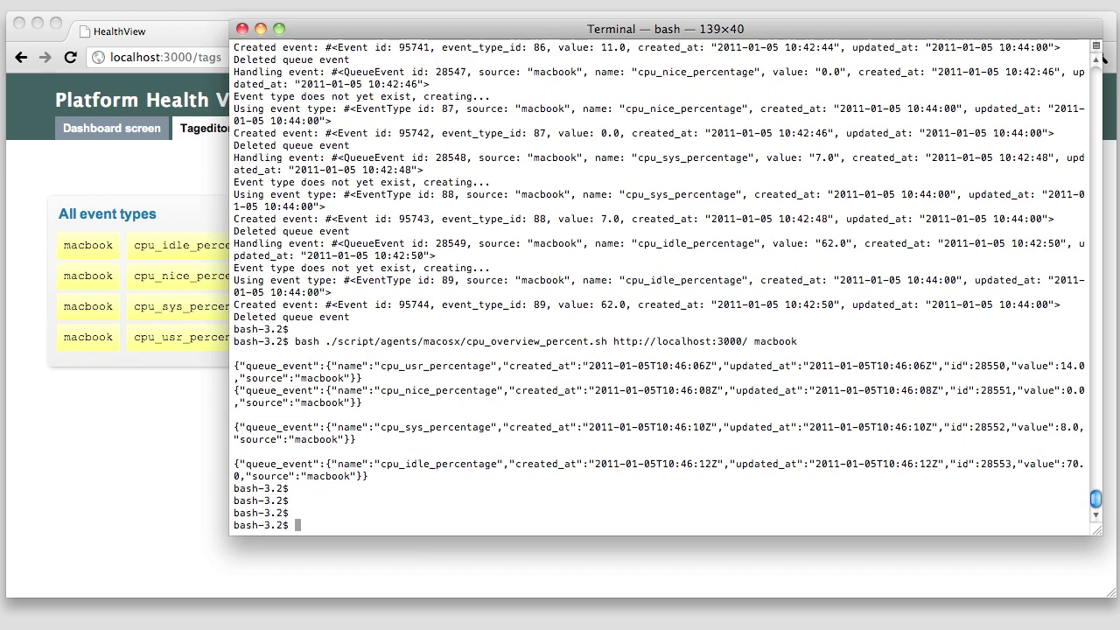
{"action": "key", "text": "Up"}
{"action": "key", "text": "Up"}
{"action": "key", "text": "Return"}
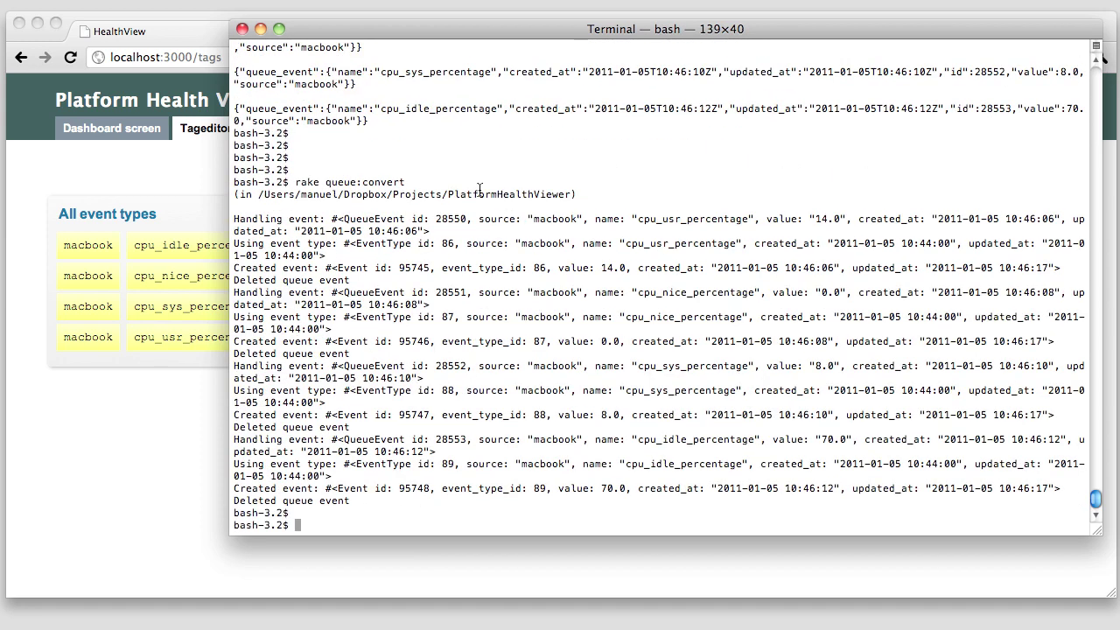
{"action": "left_click", "coordinate": [158, 430]}
{"action": "left_click", "coordinate": [387, 317]}
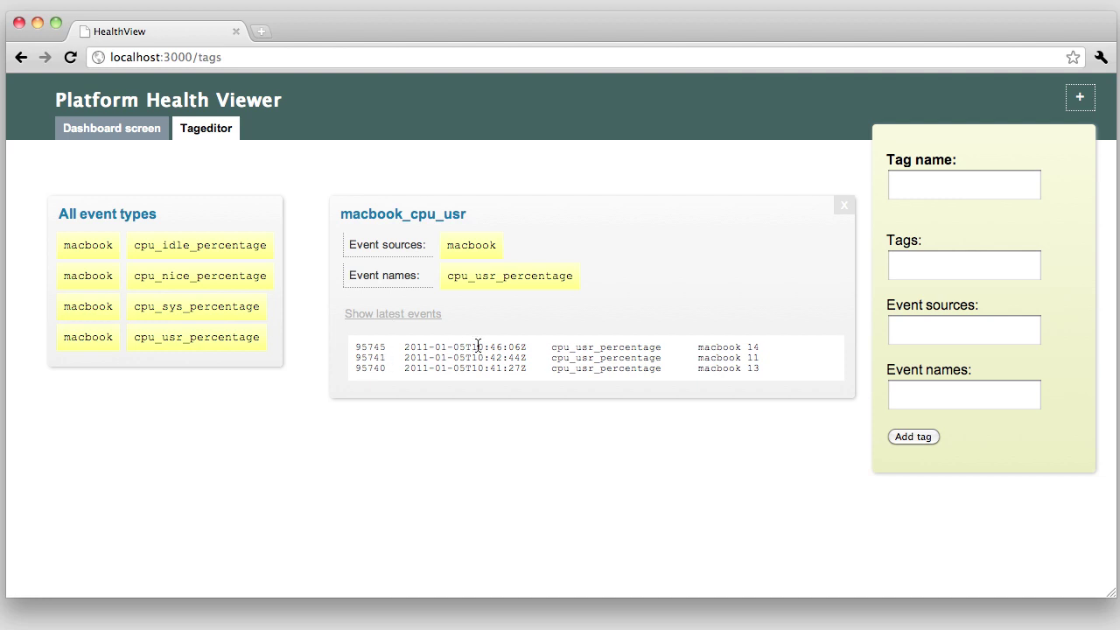
{"action": "left_click_drag", "start_coordinate": [470, 347], "coordinate": [526, 348]}
{"action": "left_click", "coordinate": [525, 347]}
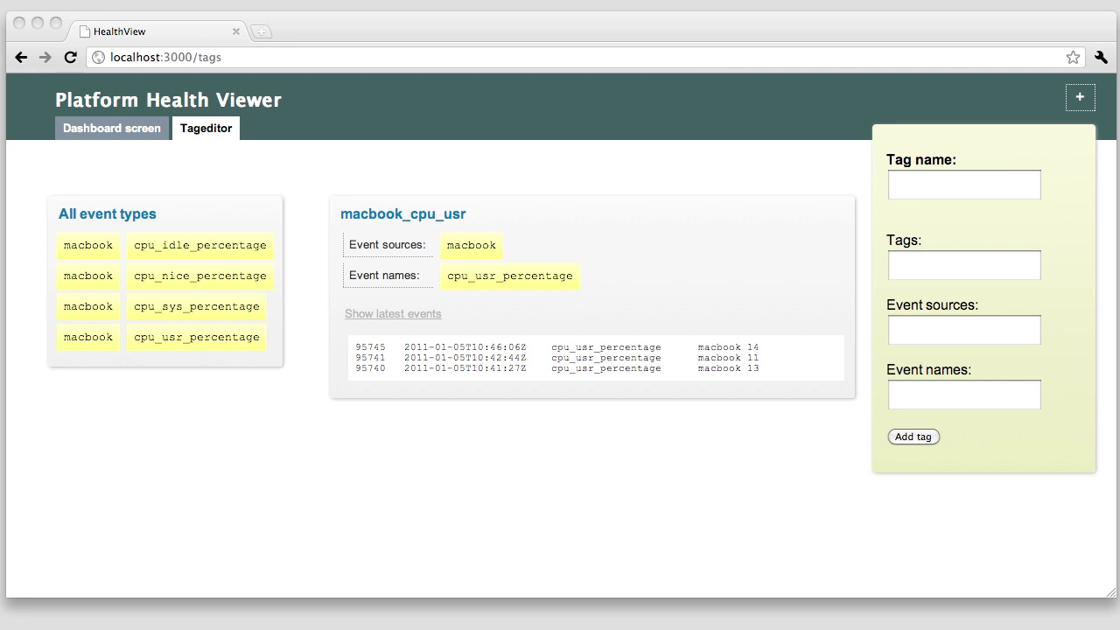
Recall the watch command from history and start it, repeating the agent script and queue:convert.
{"action": "key", "text": "super+Tab"}
{"action": "key", "text": "Up"}
{"action": "key", "text": "Up"}
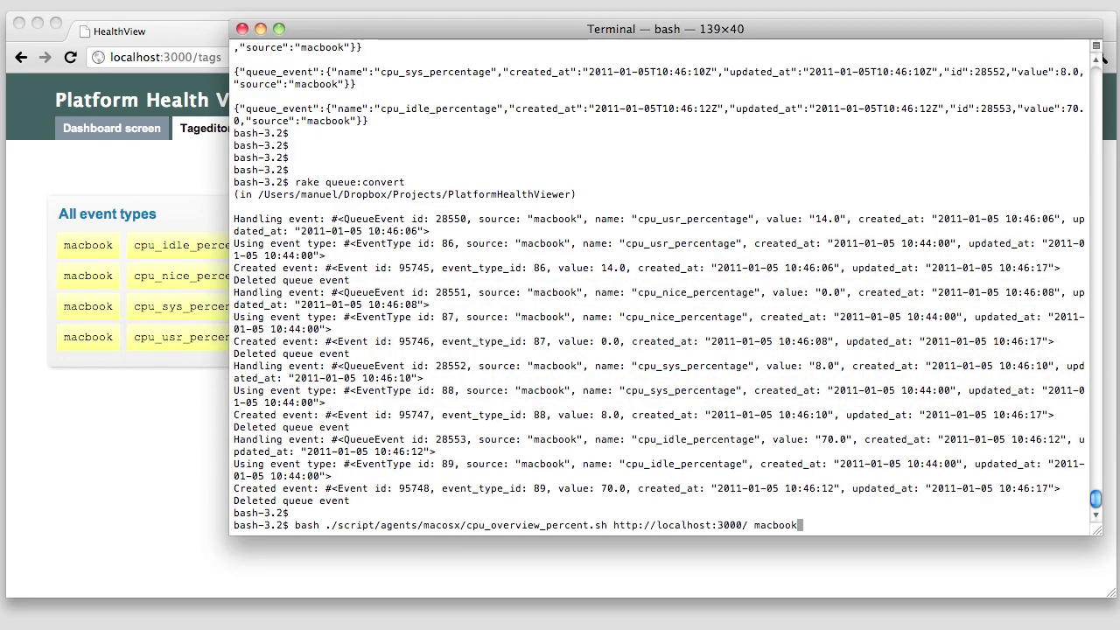
{"action": "key", "text": "ctrl+u"}
{"action": "key", "text": "ctrl+r"}
{"action": "type", "text": "watch"}
{"action": "key", "text": "Right"}
{"action": "key", "text": "Right"}
{"action": "key", "text": "Right"}
{"action": "key", "text": "Right"}
{"action": "key", "text": "Right"}
{"action": "key", "text": "Right"}
{"action": "key", "text": "Right"}
{"action": "key", "text": "Right"}
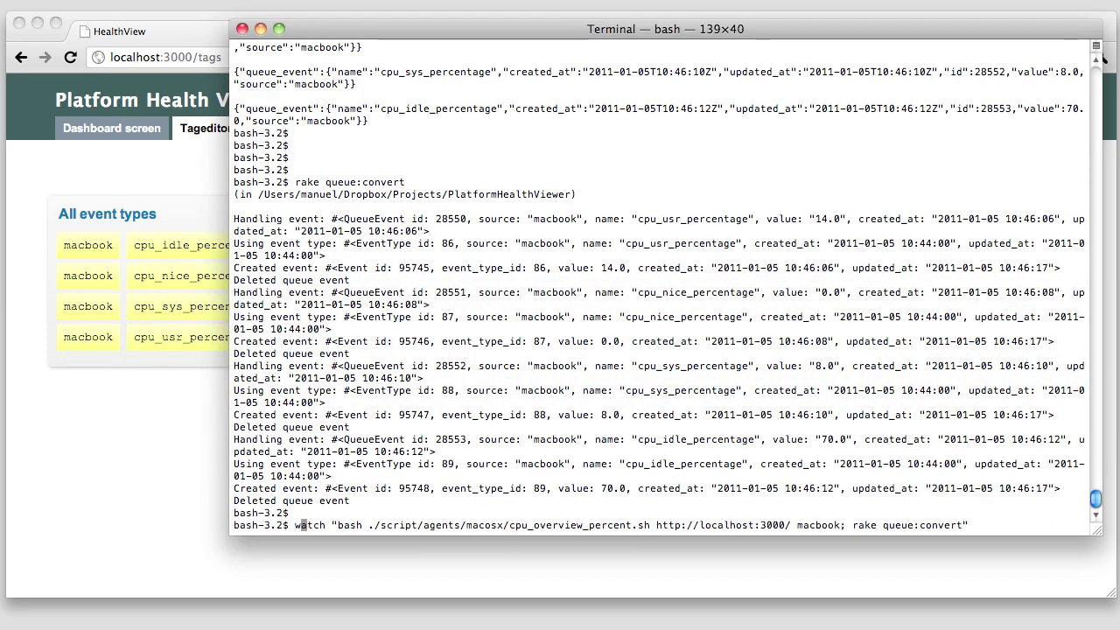
{"action": "key", "text": "Return"}
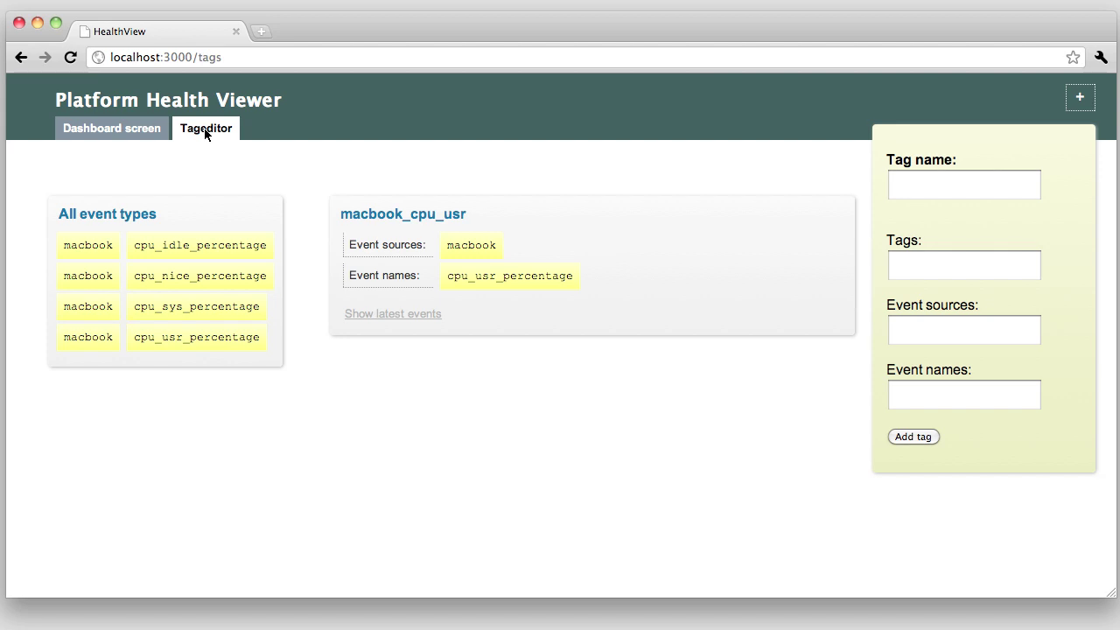
Add a Dashboard frame for tag macbook_cpu_usr, charting its cpu_usr_percentage readings.
{"action": "left_click", "coordinate": [96, 127]}
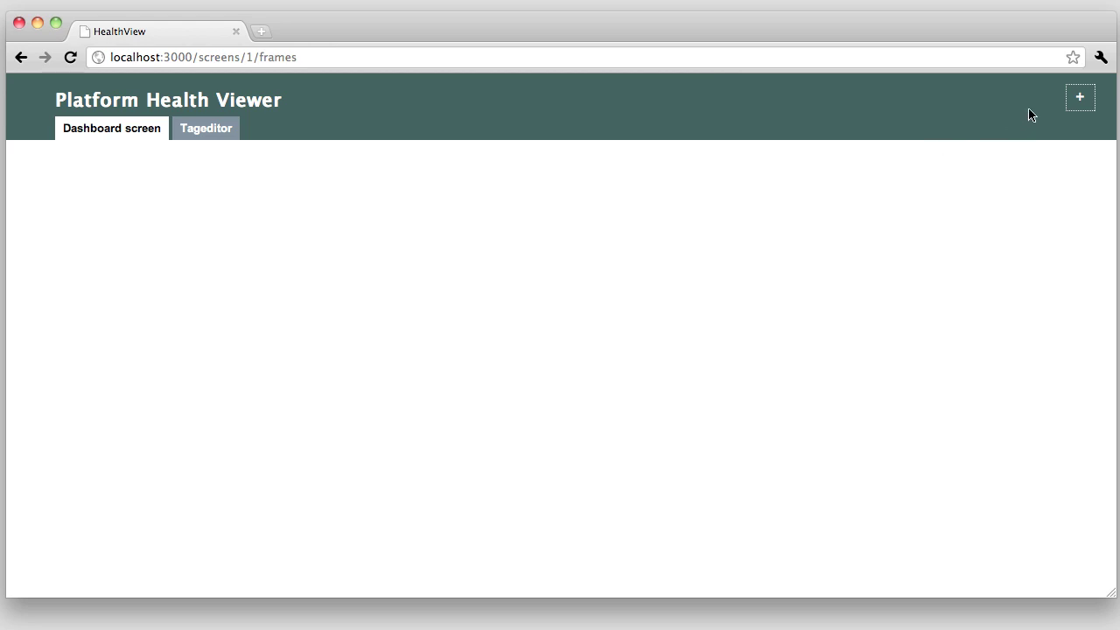
{"action": "left_click", "coordinate": [1080, 97]}
{"action": "left_click", "coordinate": [949, 189]}
{"action": "type", "text": "macbb"}
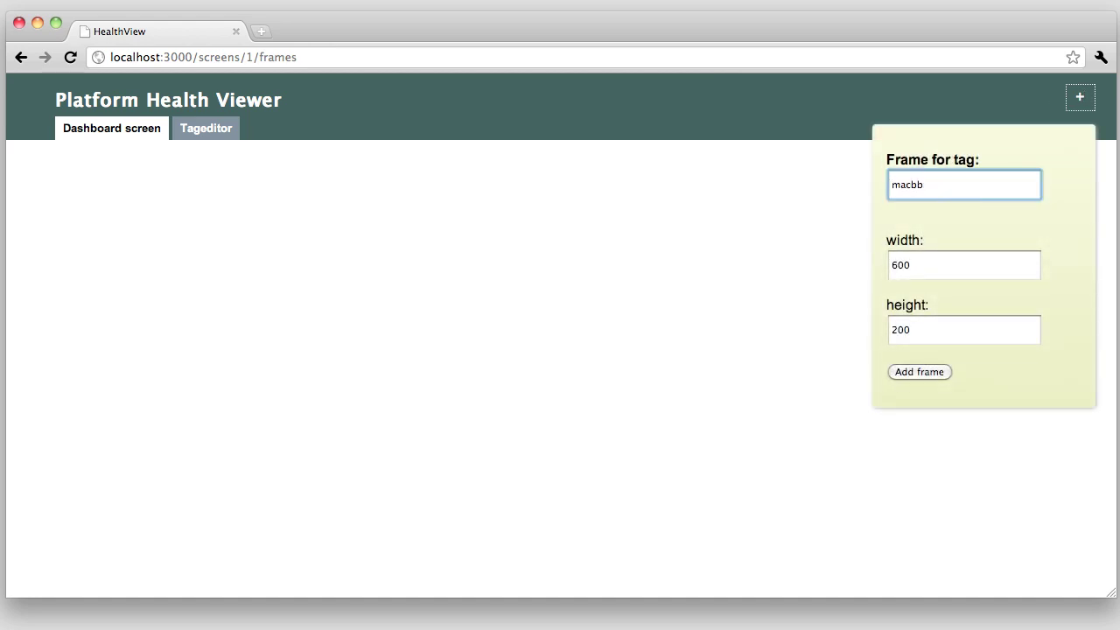
{"action": "key", "text": "BackSpace"}
{"action": "type", "text": "ook_cpu_usr"}
{"action": "left_click", "coordinate": [925, 374]}
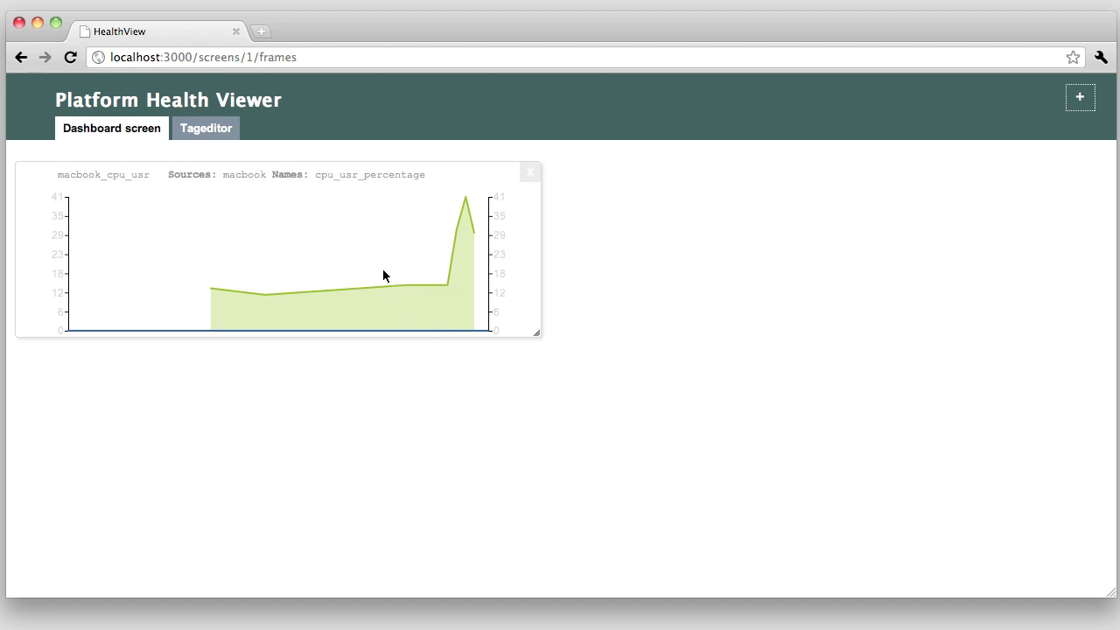
Widen the macbook_cpu_usr chart panel, reload the dashboard, and place the chart near the top.
{"action": "left_click_drag", "start_coordinate": [382, 272], "coordinate": [515, 339]}
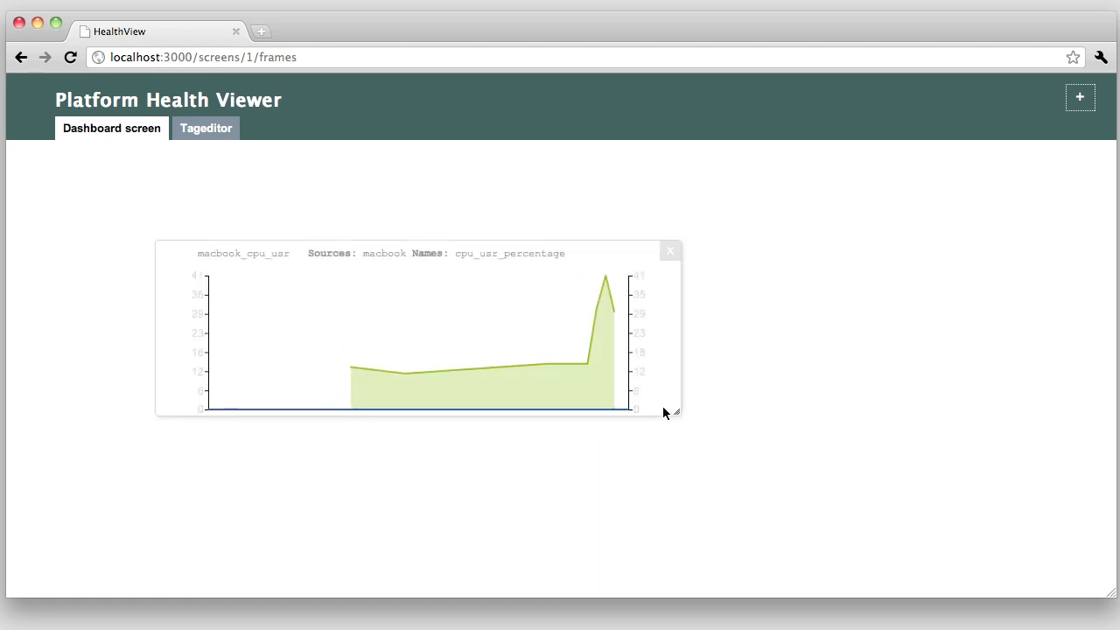
{"action": "left_click_drag", "start_coordinate": [666, 408], "coordinate": [852, 469]}
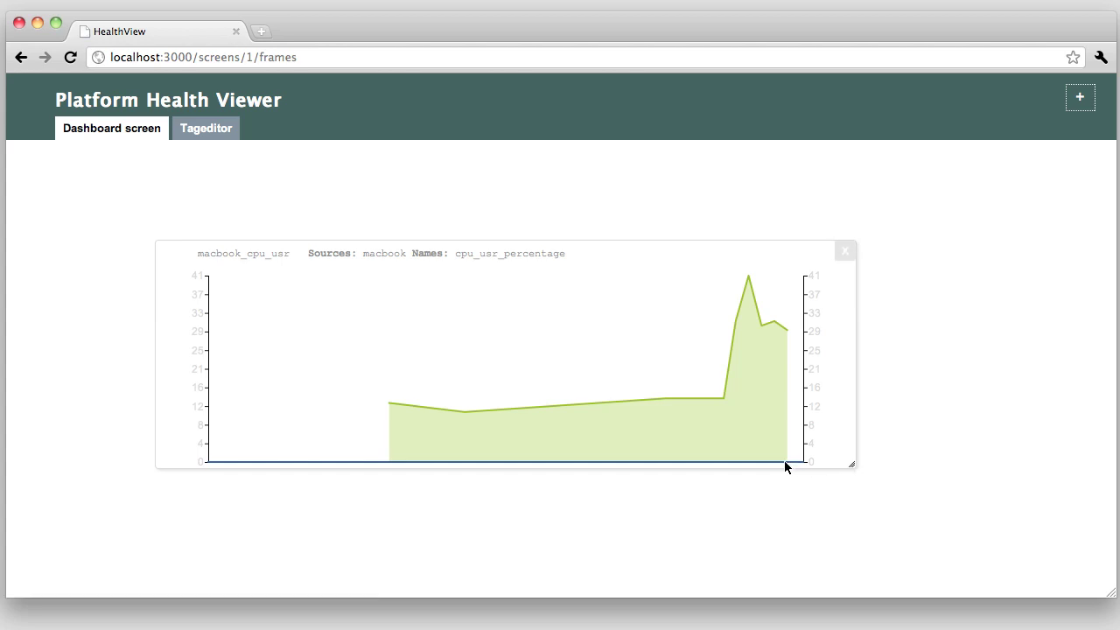
{"action": "left_click_drag", "start_coordinate": [784, 464], "coordinate": [786, 382]}
{"action": "left_click_drag", "start_coordinate": [673, 287], "coordinate": [580, 353]}
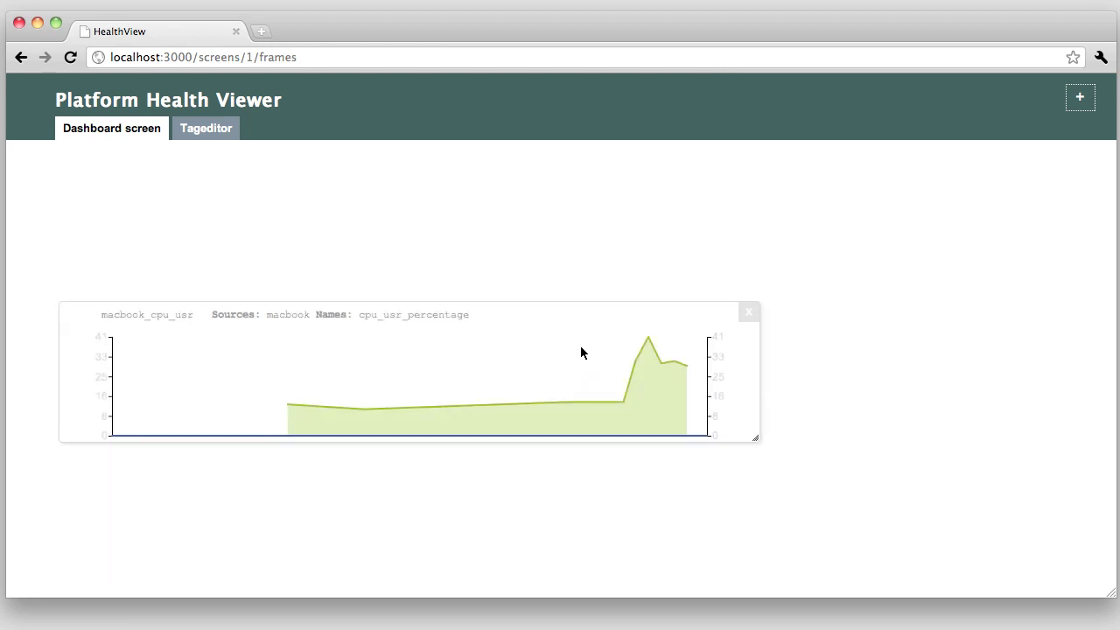
{"action": "left_click", "coordinate": [72, 58]}
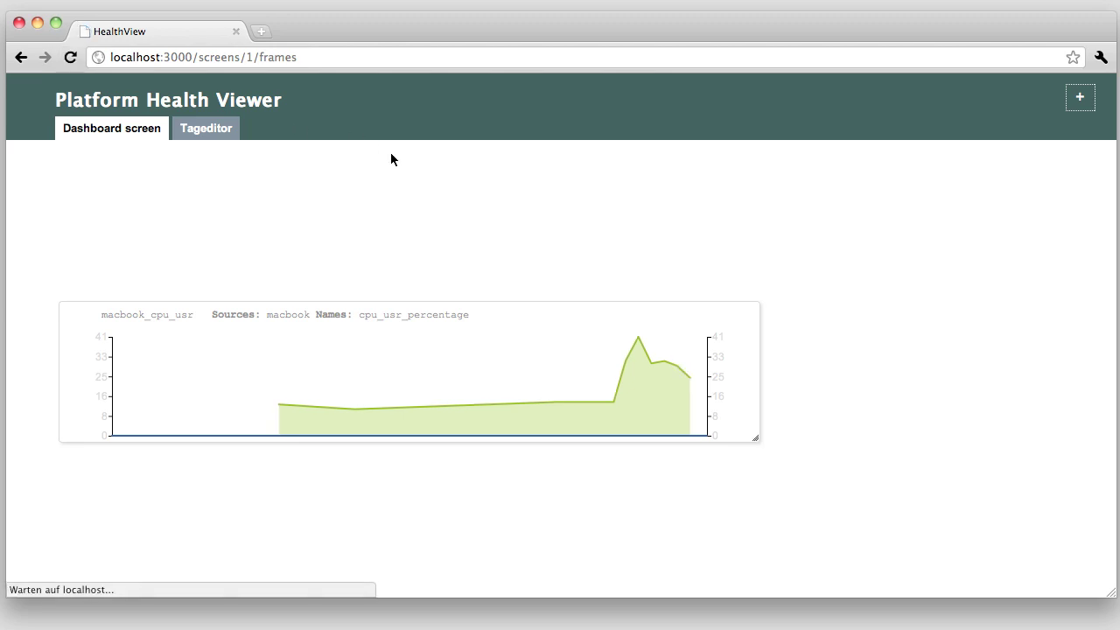
{"action": "left_click_drag", "start_coordinate": [459, 354], "coordinate": [447, 257]}
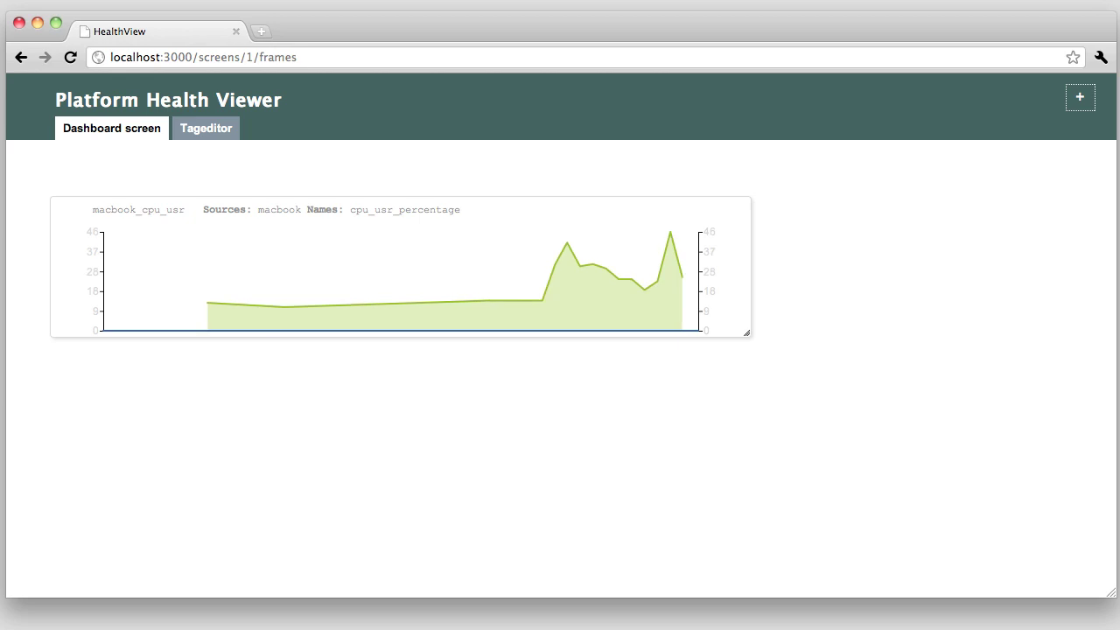
Create tag macbook_cpu_all from source macbook, cpu_idle/nice/sys percentages and the macbook_cpu_usr tag.
{"action": "left_click", "coordinate": [202, 131]}
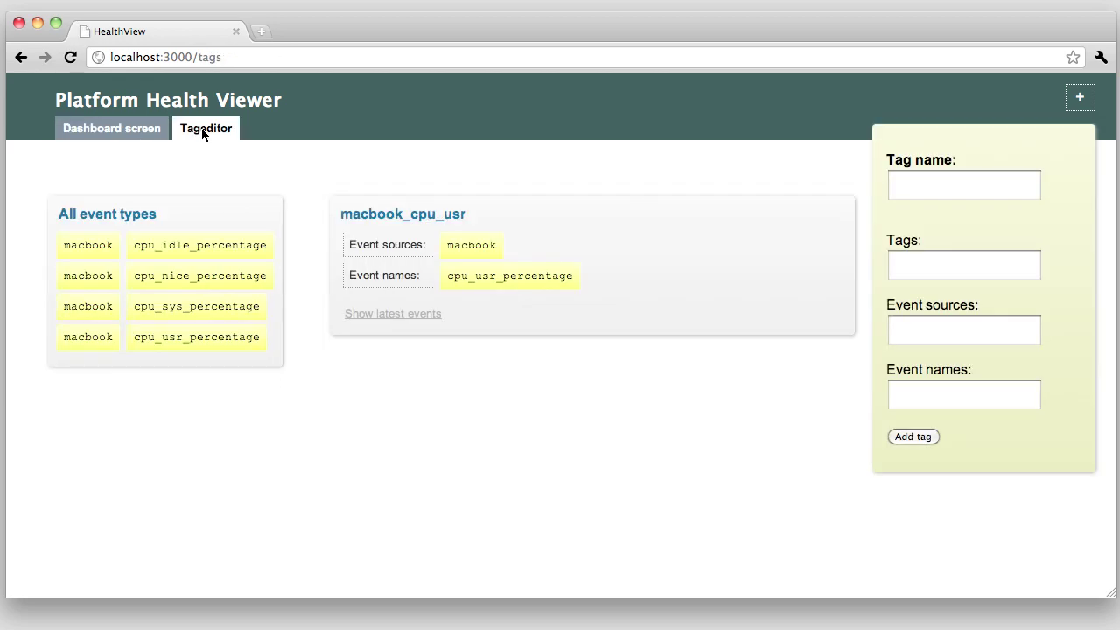
{"action": "left_click", "coordinate": [919, 185]}
{"action": "type", "text": "macboo"}
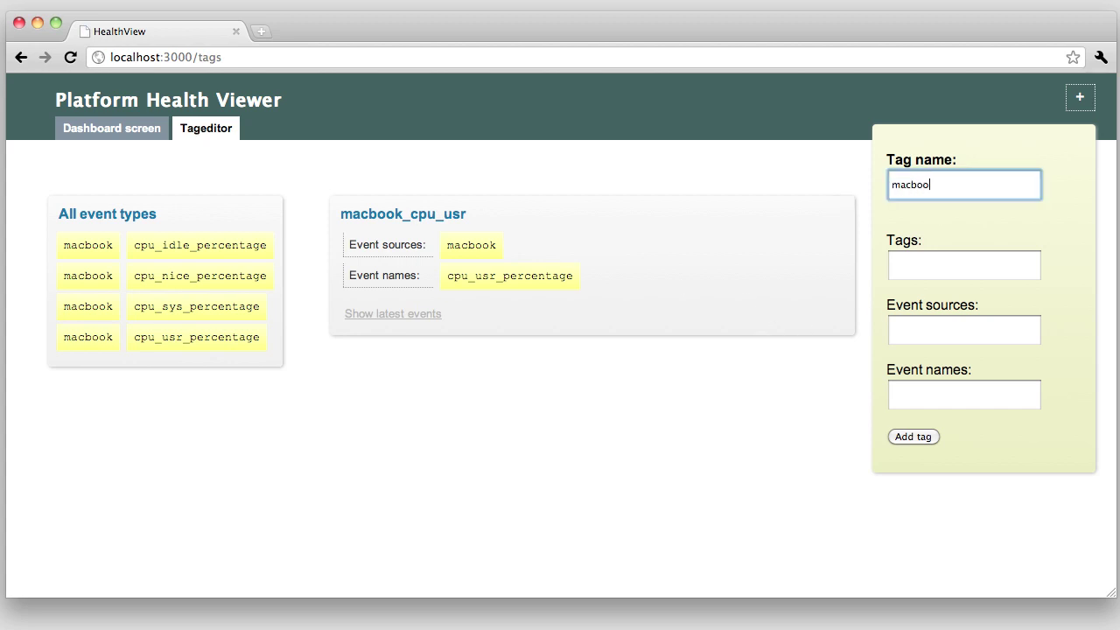
{"action": "type", "text": "k_cpu_all"}
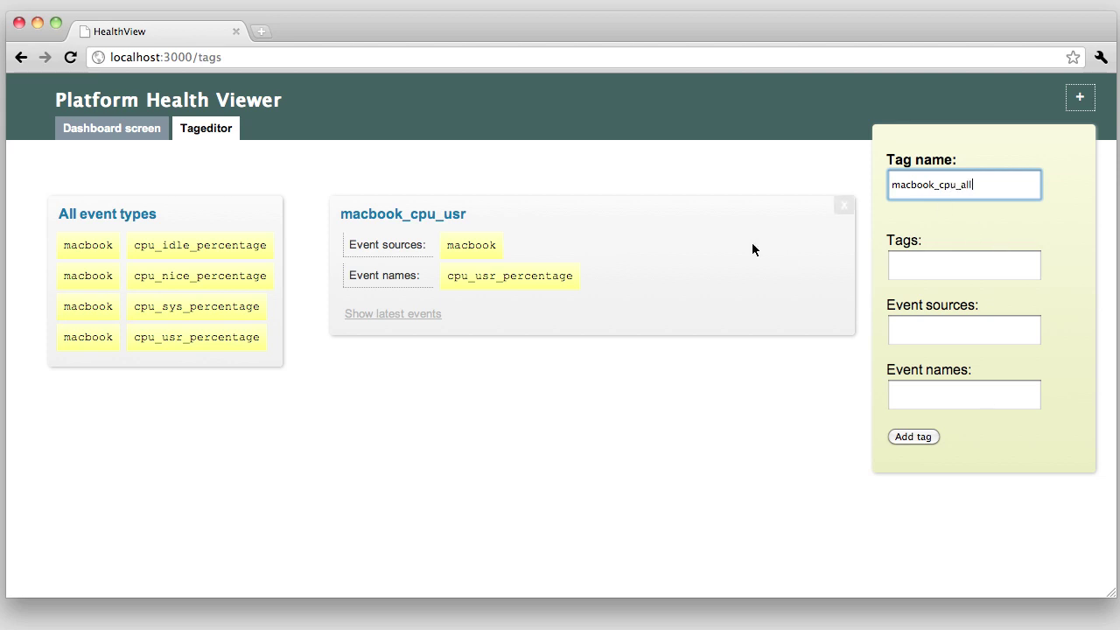
{"action": "left_click", "coordinate": [54, 255]}
{"action": "left_click_drag", "start_coordinate": [53, 255], "coordinate": [965, 320]}
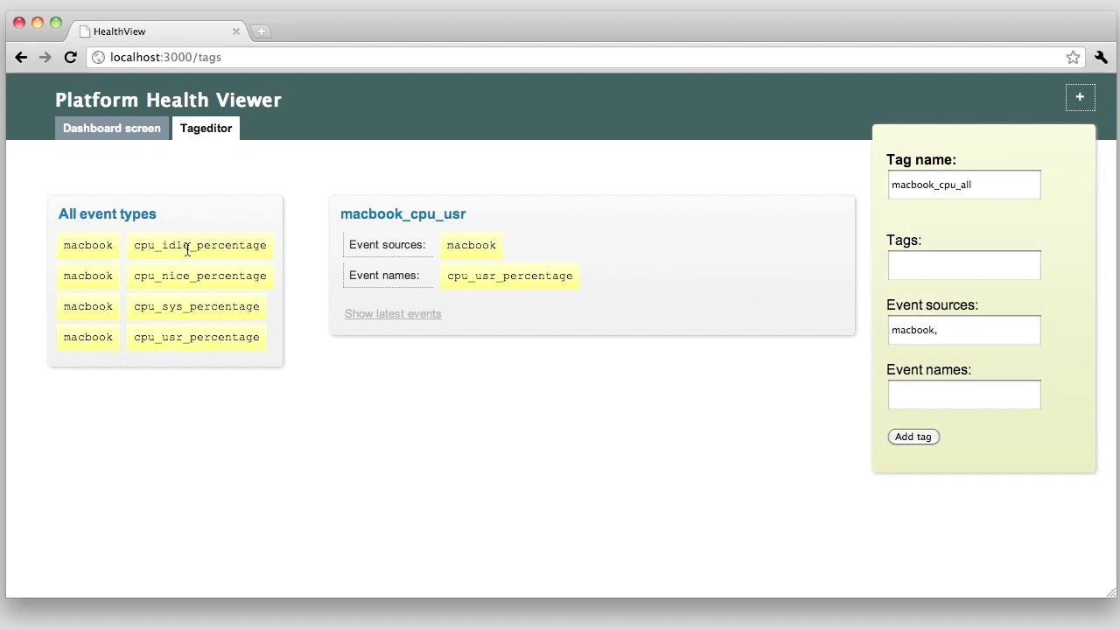
{"action": "left_click_drag", "start_coordinate": [185, 248], "coordinate": [934, 265]}
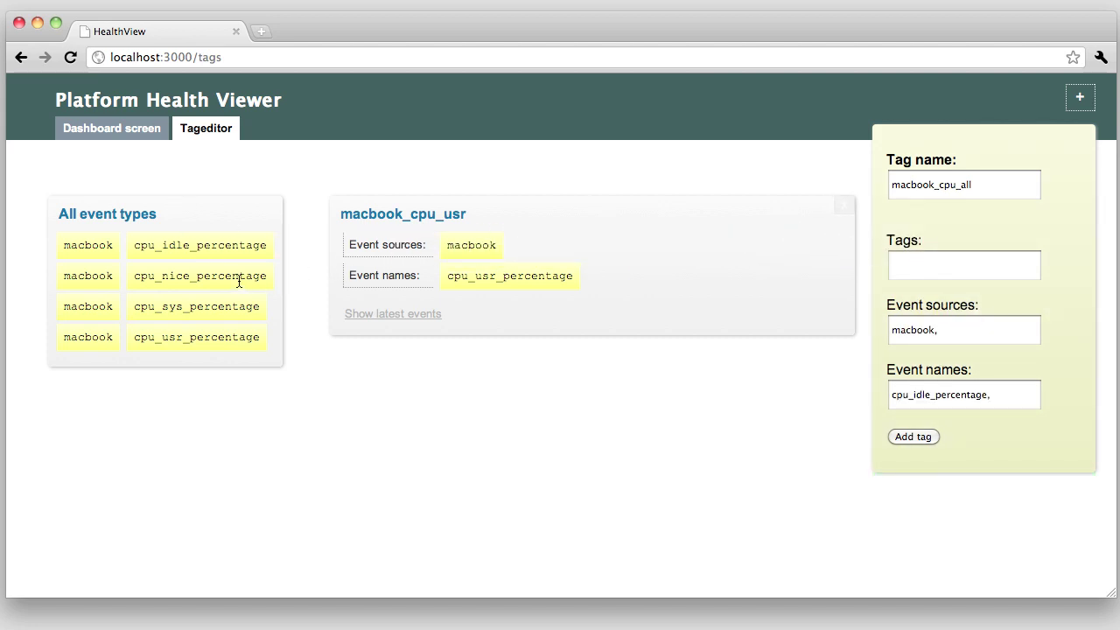
{"action": "left_click_drag", "start_coordinate": [200, 276], "coordinate": [1034, 310]}
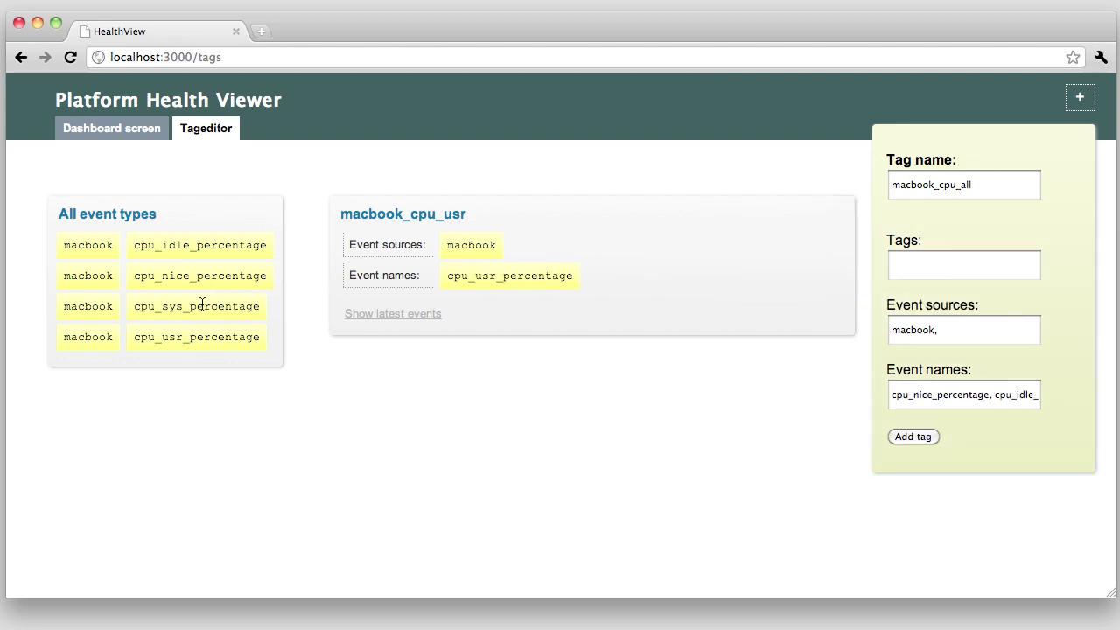
{"action": "left_click_drag", "start_coordinate": [201, 306], "coordinate": [994, 294]}
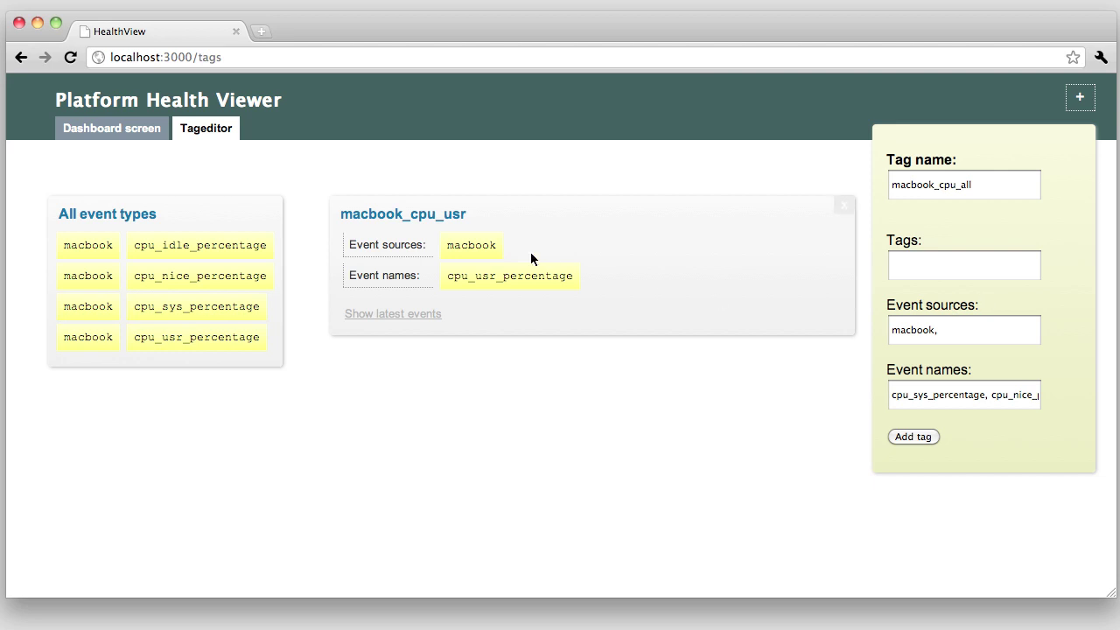
{"action": "left_click_drag", "start_coordinate": [422, 214], "coordinate": [1050, 284]}
{"action": "left_click", "coordinate": [922, 435]}
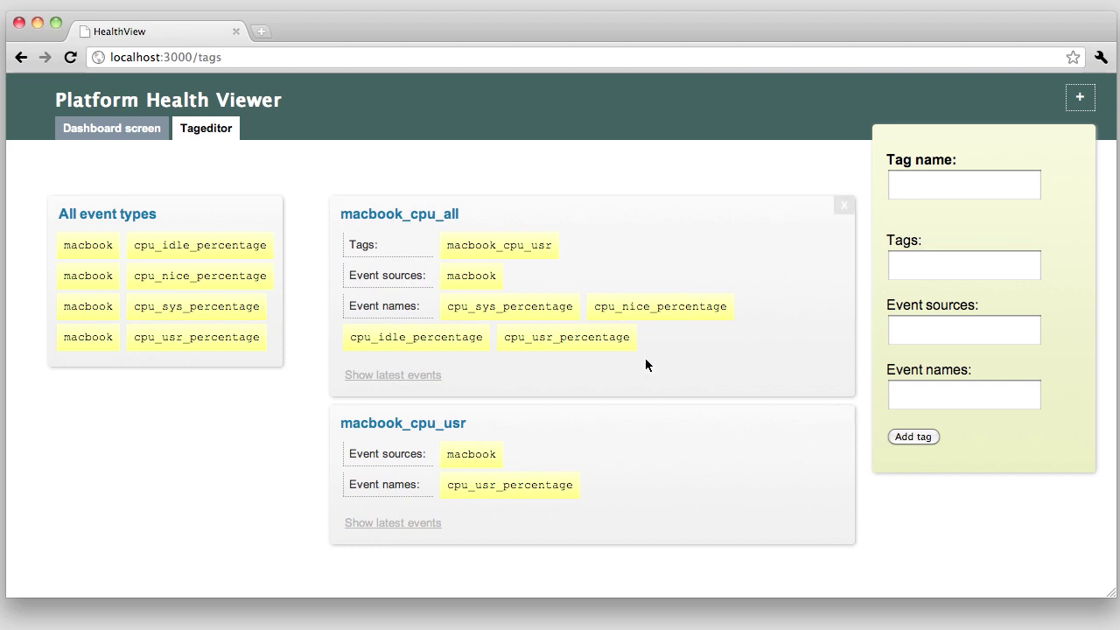
Show the ten latest events in the macbook_cpu_all tag card.
{"action": "left_click", "coordinate": [393, 375]}
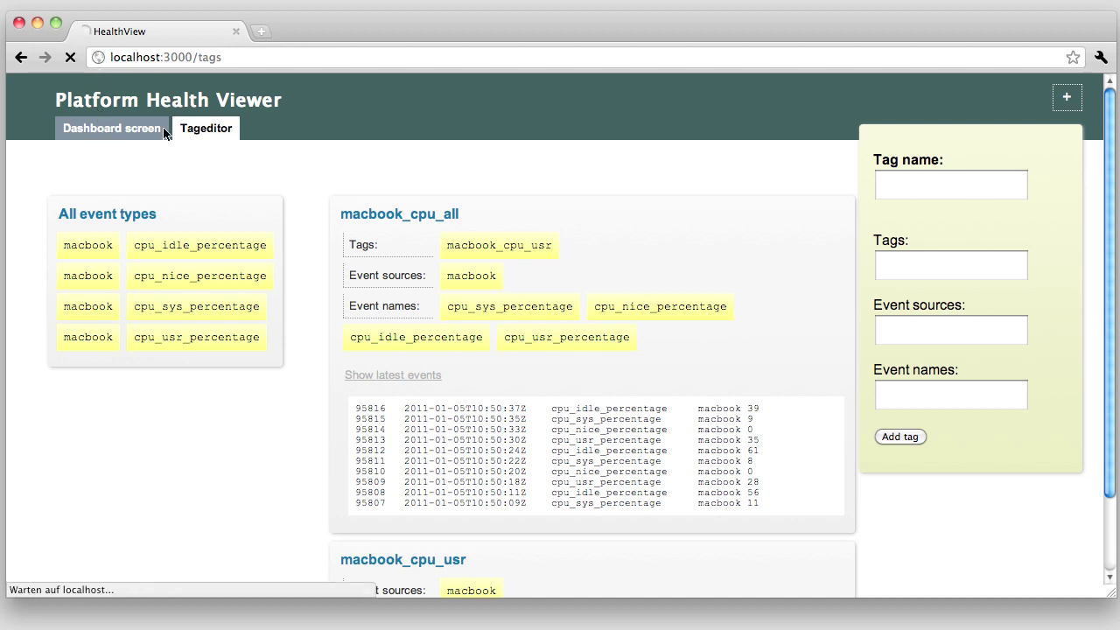
Add a chart frame for tag macbook_cpu_all on the Dashboard screen.
{"action": "left_click", "coordinate": [102, 127]}
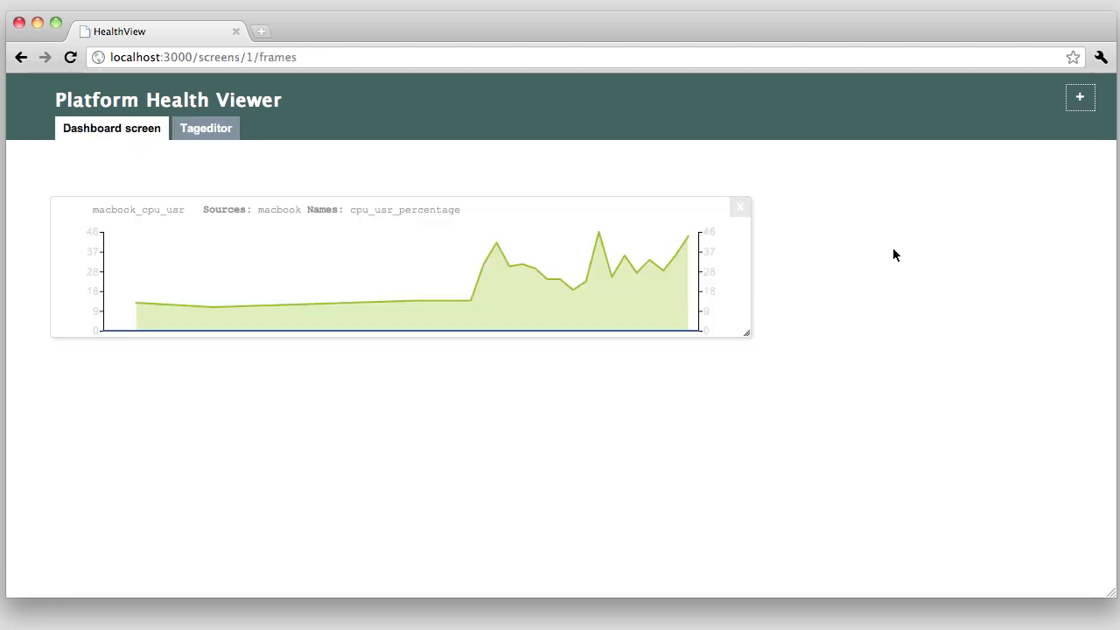
{"action": "left_click", "coordinate": [1080, 97]}
{"action": "left_click", "coordinate": [987, 180]}
{"action": "type", "text": "macbo"}
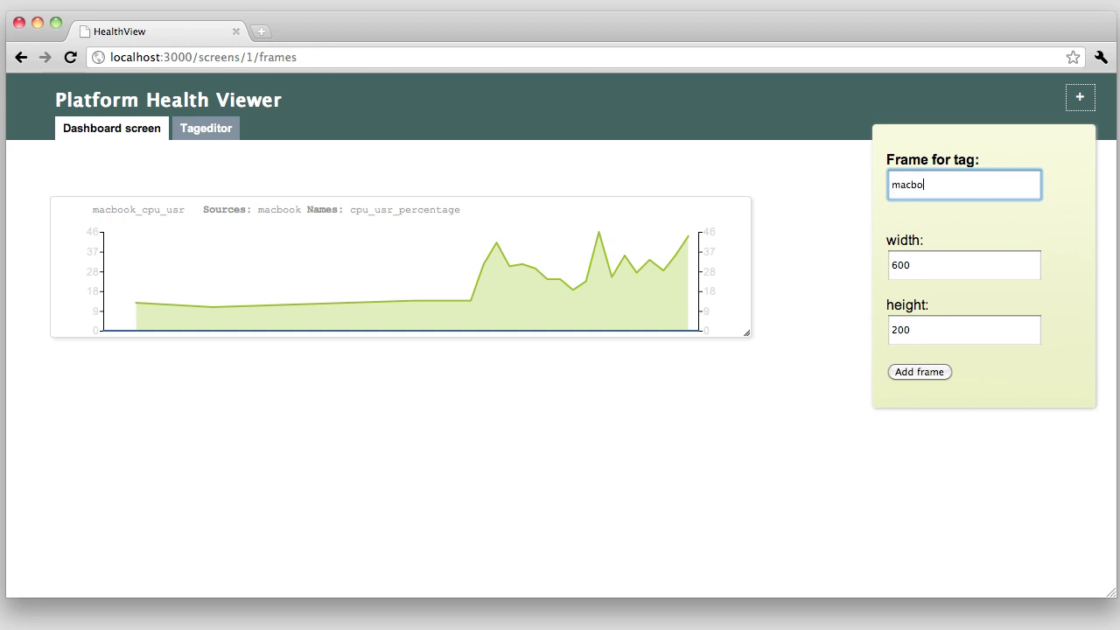
{"action": "type", "text": "ok_cpu_all"}
{"action": "left_click", "coordinate": [926, 371]}
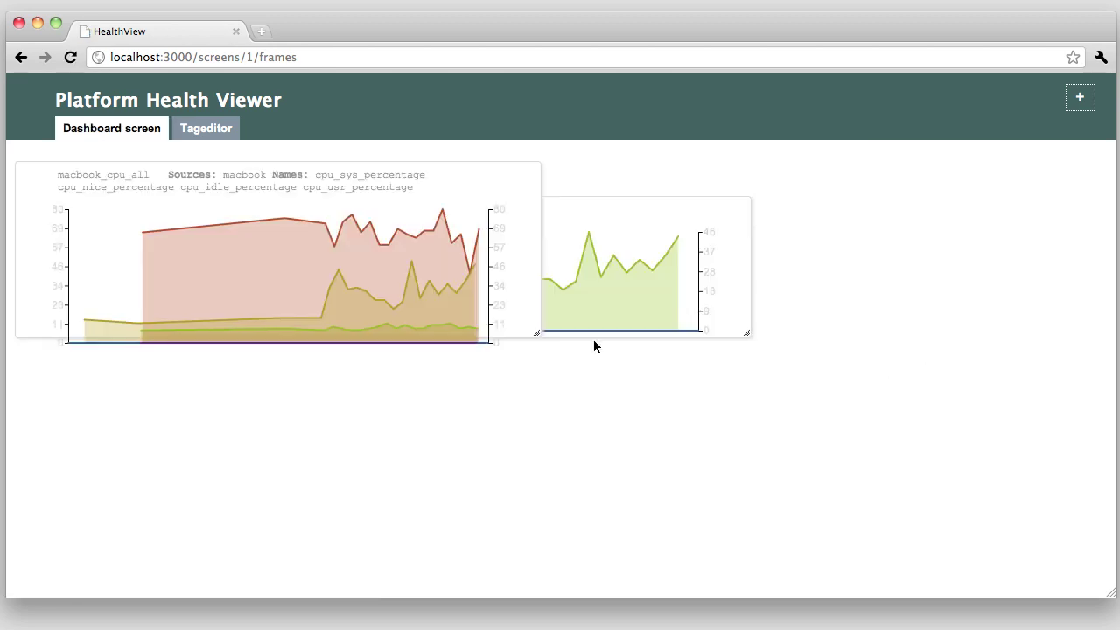
Place the macbook_cpu_all chart directly under macbook_cpu_usr and resize it wider and taller.
{"action": "left_click_drag", "start_coordinate": [490, 272], "coordinate": [464, 425]}
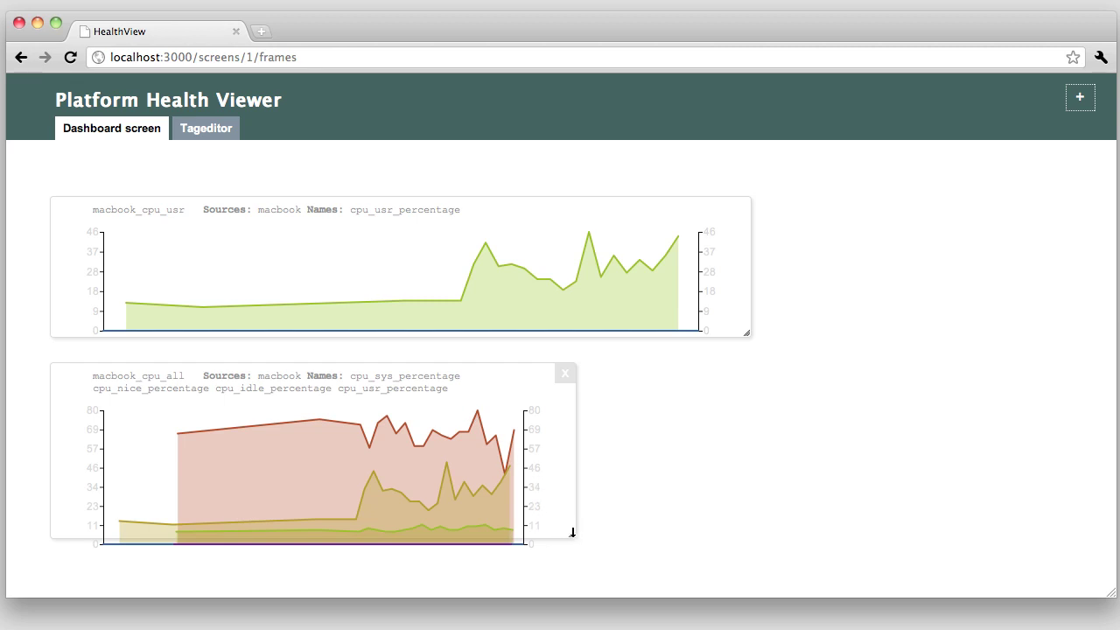
{"action": "left_click_drag", "start_coordinate": [560, 529], "coordinate": [742, 552]}
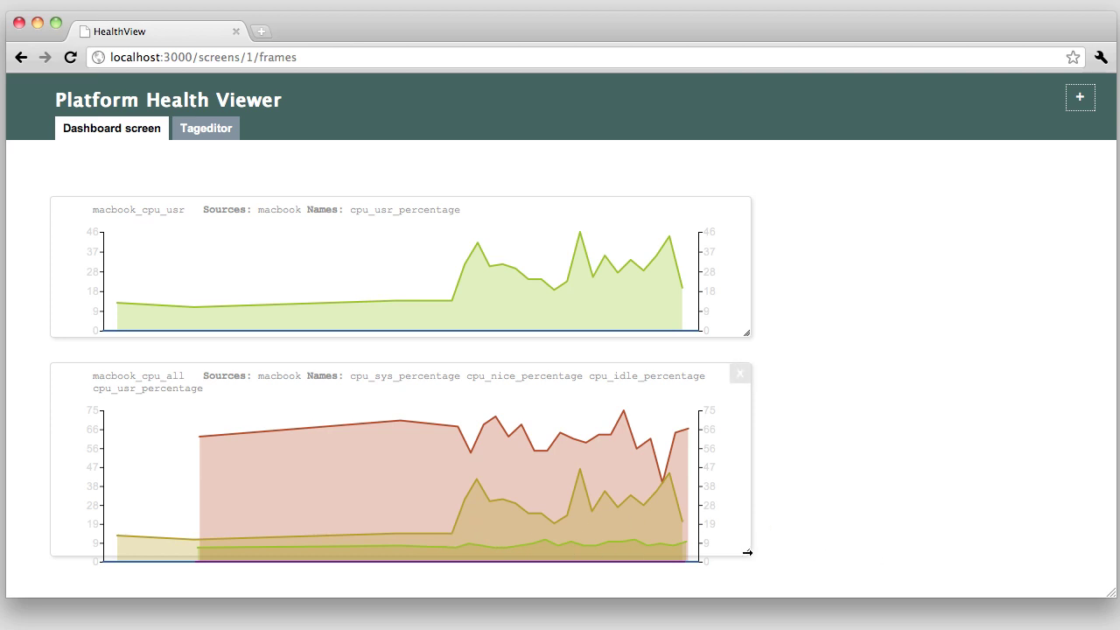
{"action": "left_click_drag", "start_coordinate": [728, 549], "coordinate": [727, 578]}
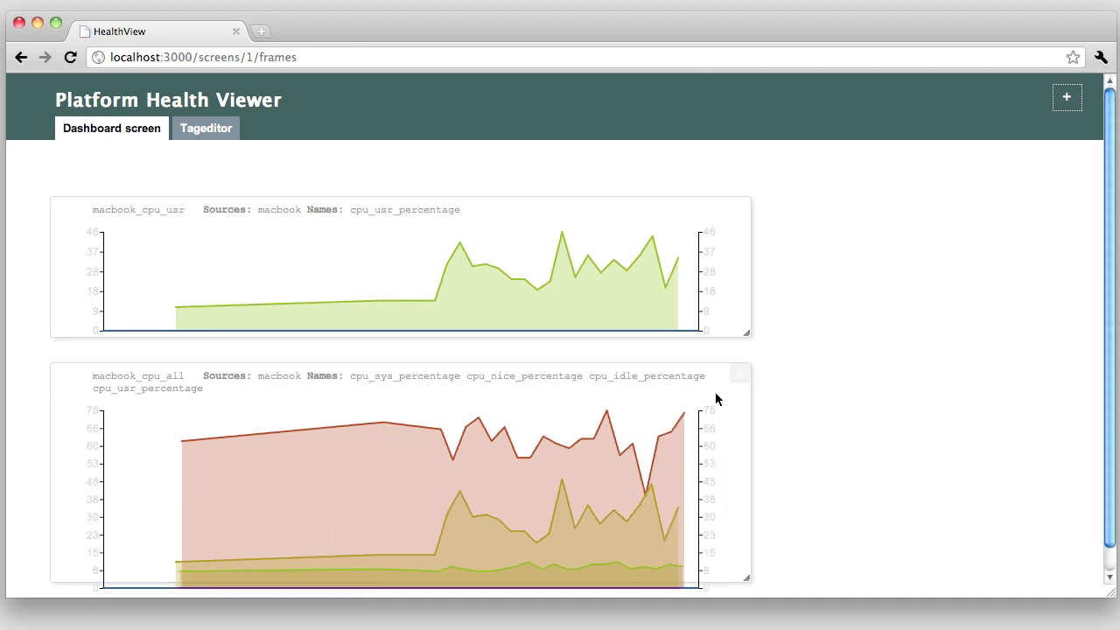
{"action": "left_click_drag", "start_coordinate": [701, 295], "coordinate": [679, 242]}
{"action": "mouse_move", "coordinate": [654, 388]}
{"action": "left_mouse_down"}
{"action": "mouse_move", "coordinate": [654, 350]}
{"action": "mouse_move", "coordinate": [653, 377]}
{"action": "left_mouse_up"}
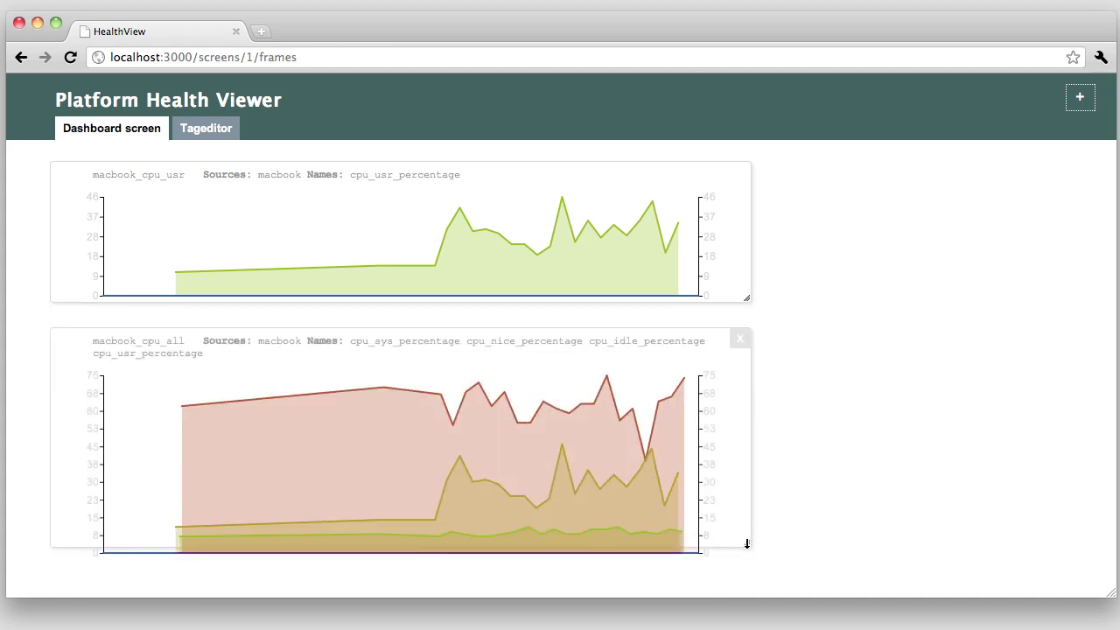
{"action": "left_click_drag", "start_coordinate": [745, 541], "coordinate": [853, 571]}
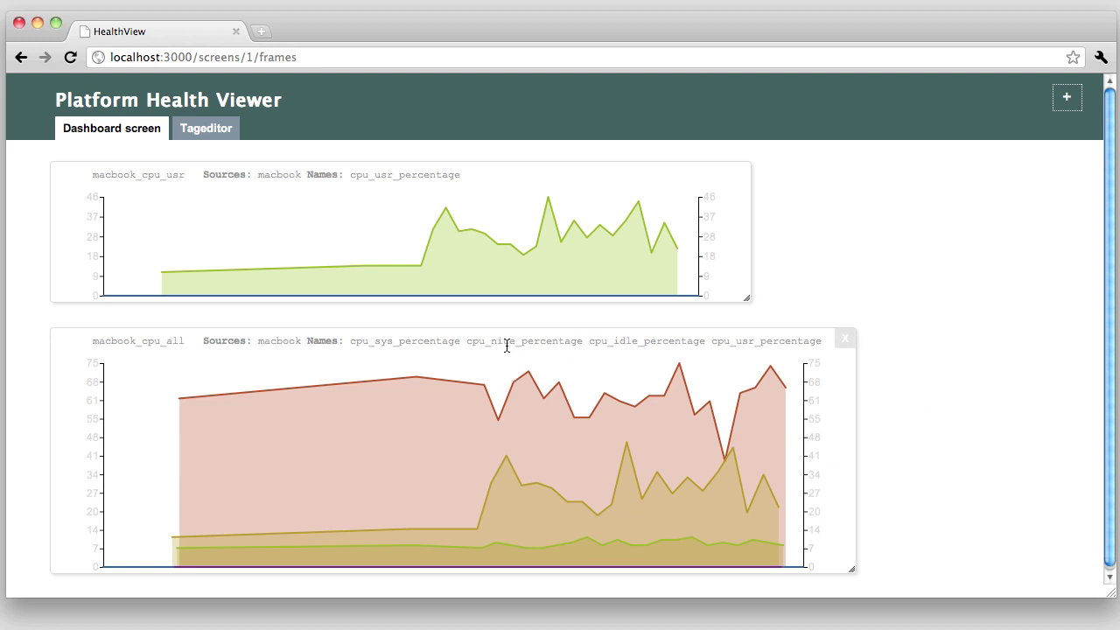
{"action": "left_click", "coordinate": [215, 130]}
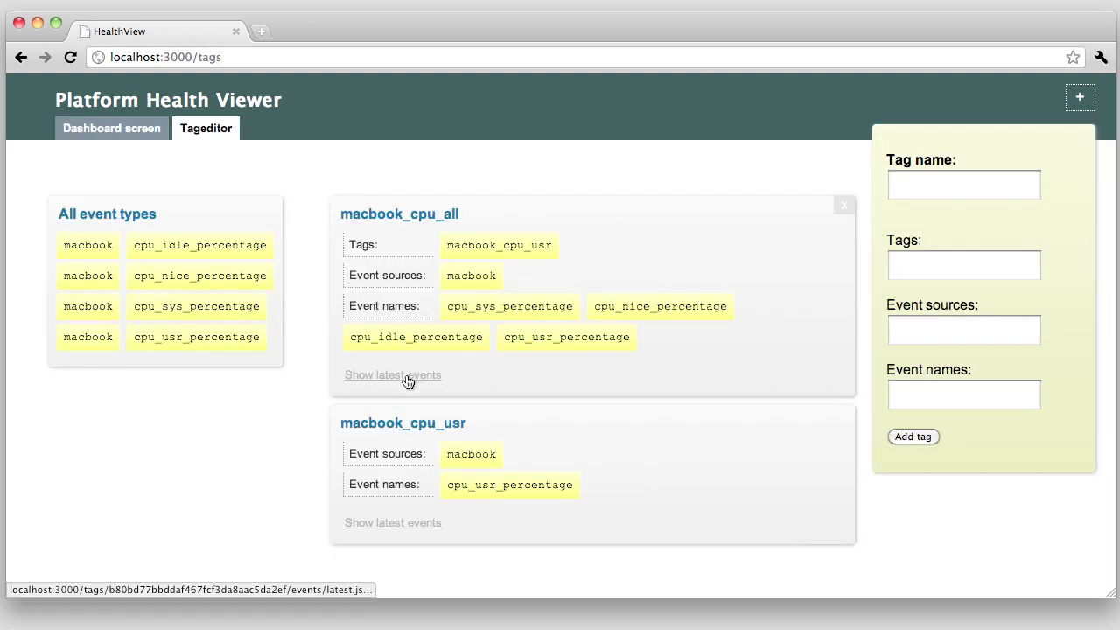
{"action": "left_click", "coordinate": [408, 376]}
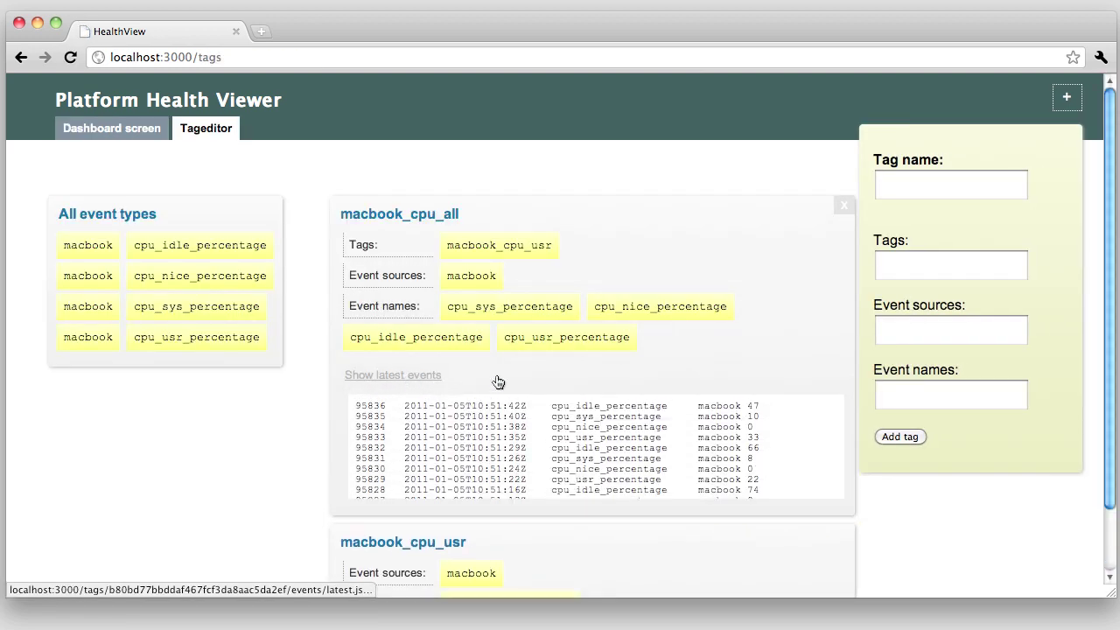
{"action": "triple_click", "coordinate": [594, 430]}
{"action": "left_click", "coordinate": [594, 472]}
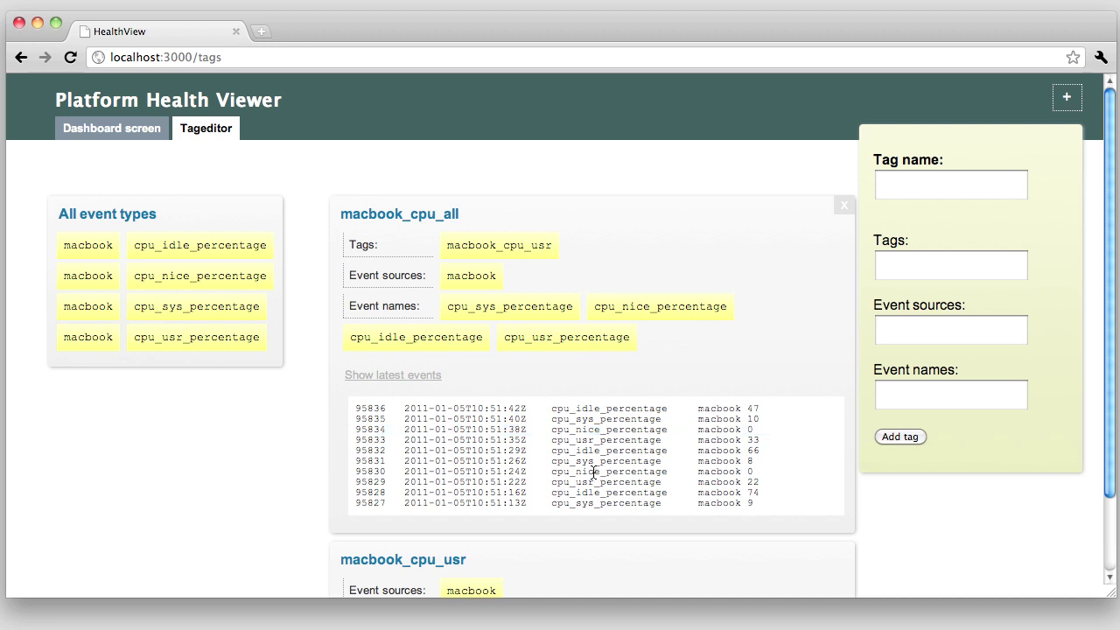
{"action": "triple_click", "coordinate": [594, 472]}
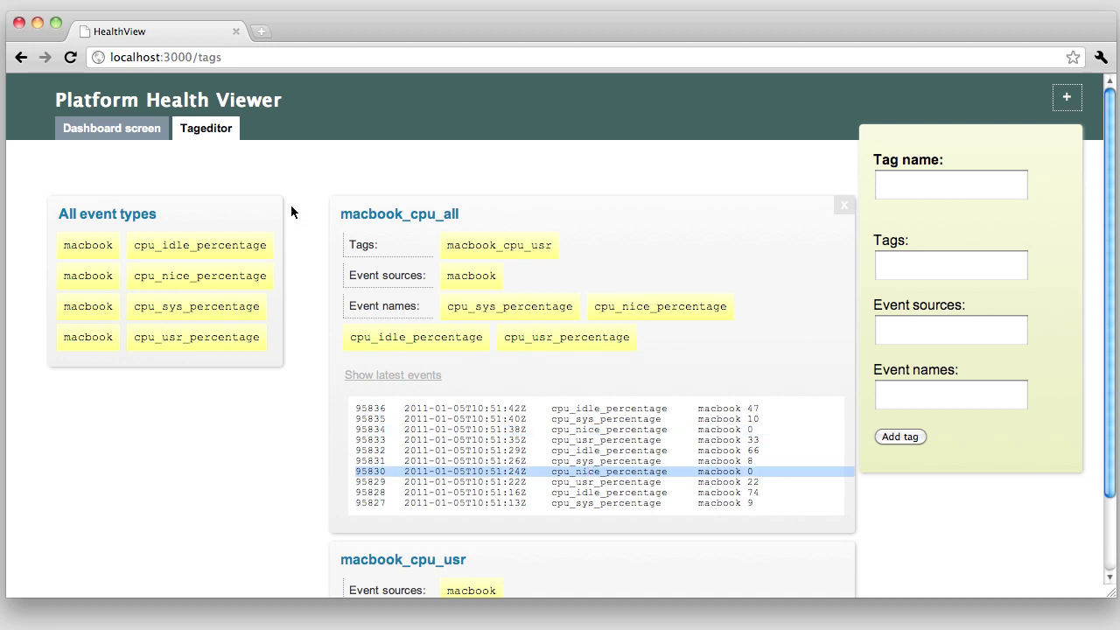
{"action": "left_click", "coordinate": [140, 128]}
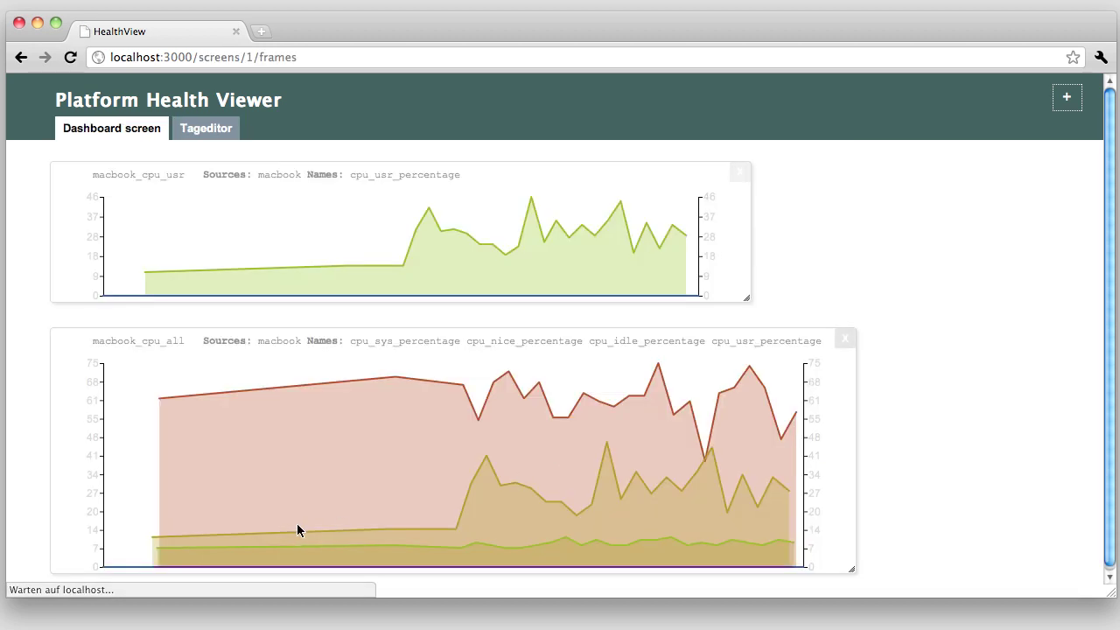